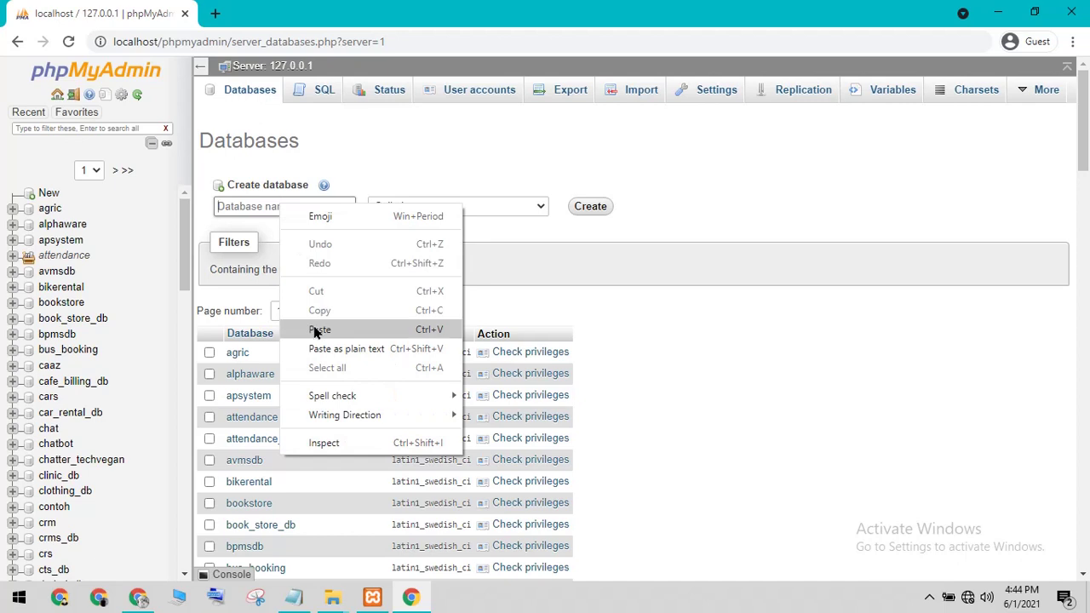
Step: Create the database tsts_db with the default collation
click(319, 329)
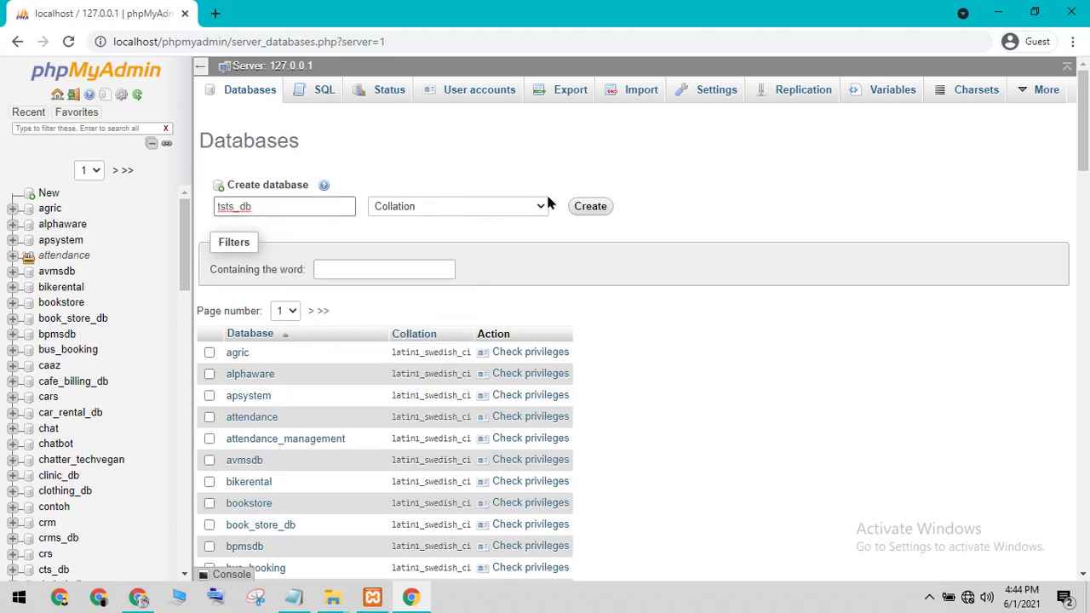
click(452, 208)
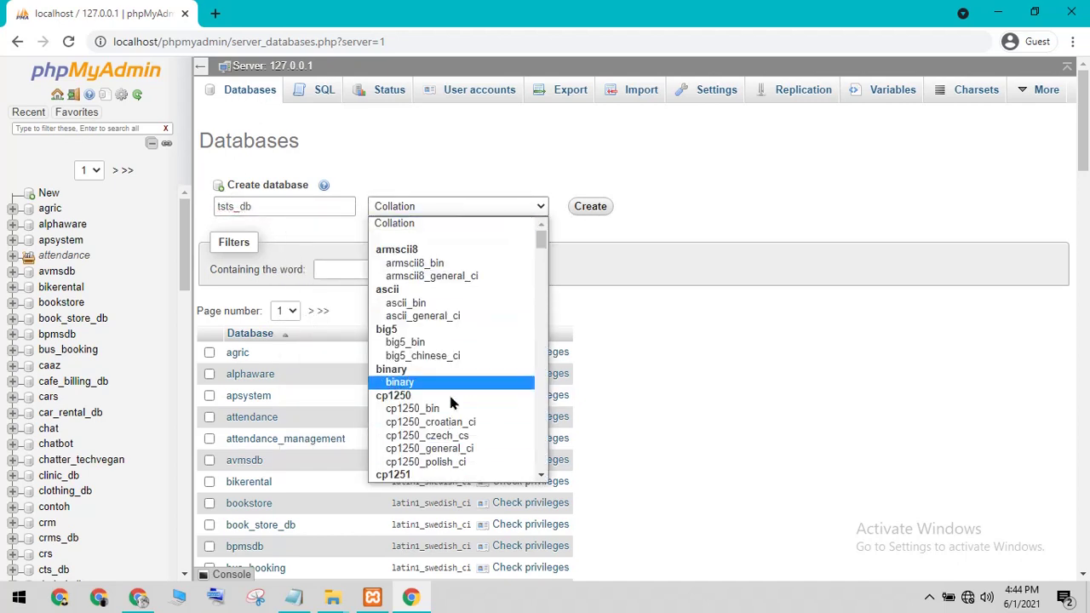
click(403, 222)
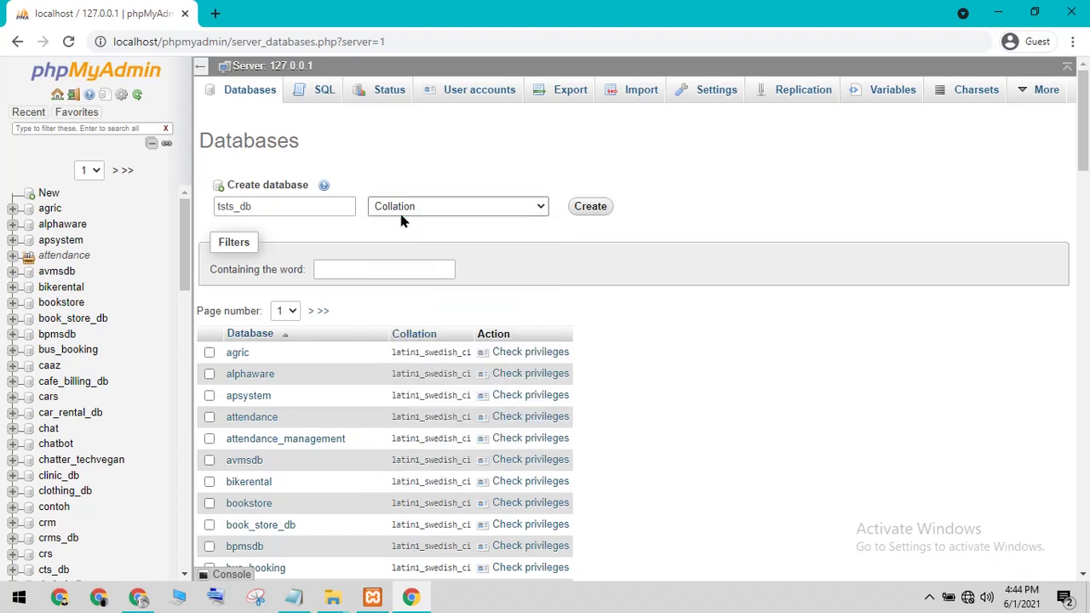
click(590, 207)
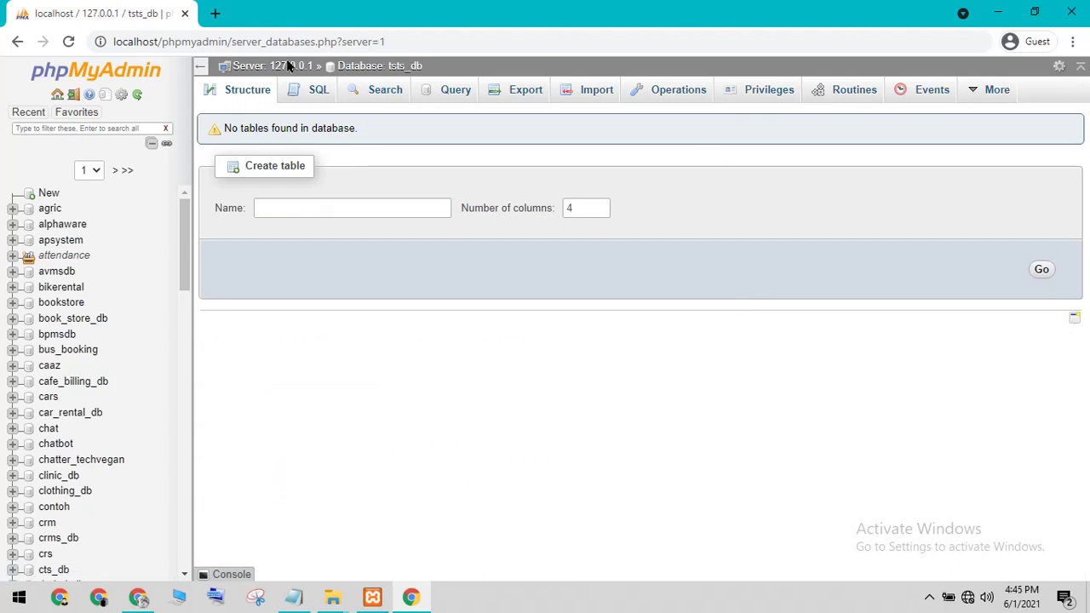
Step: Open the new tsts_db database from the left database tree
click(128, 171)
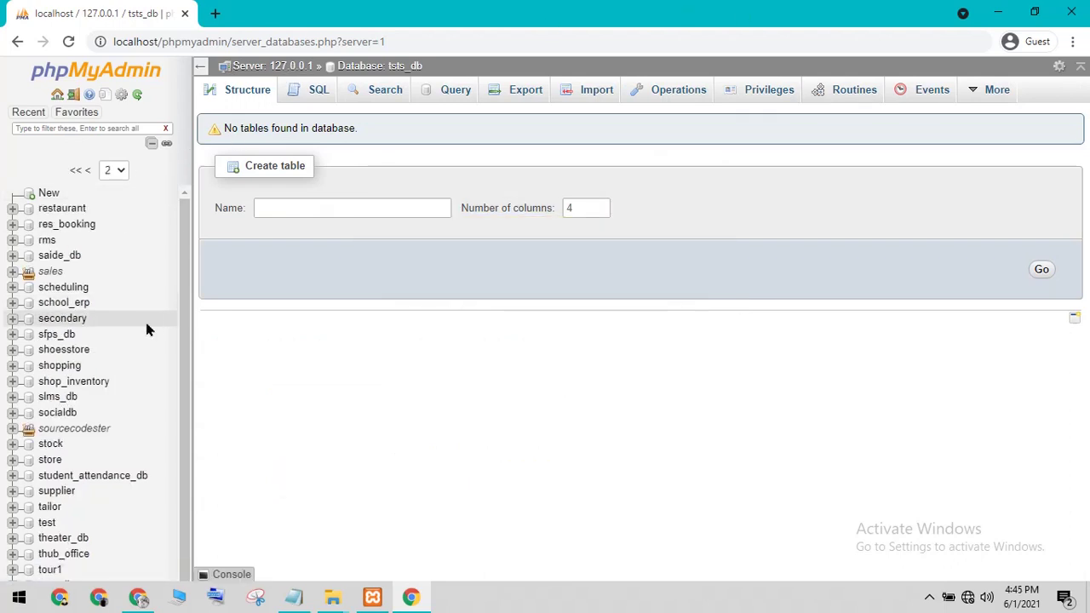
scroll(173, 317, down, 3)
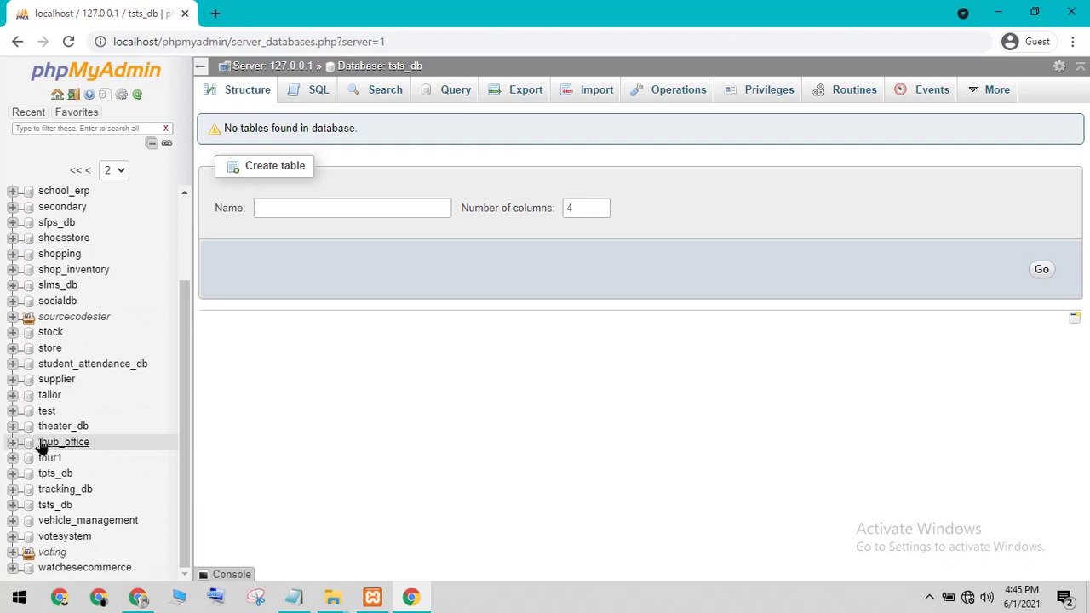
click(26, 512)
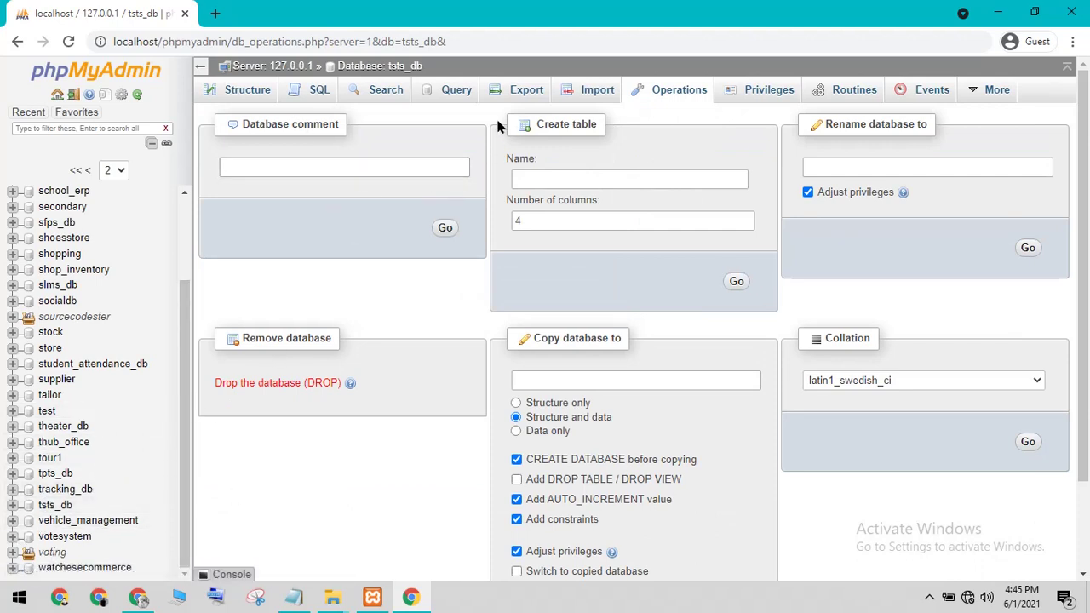
Step: Open the Import page for tsts_db, moving the folder window out of the way
click(568, 93)
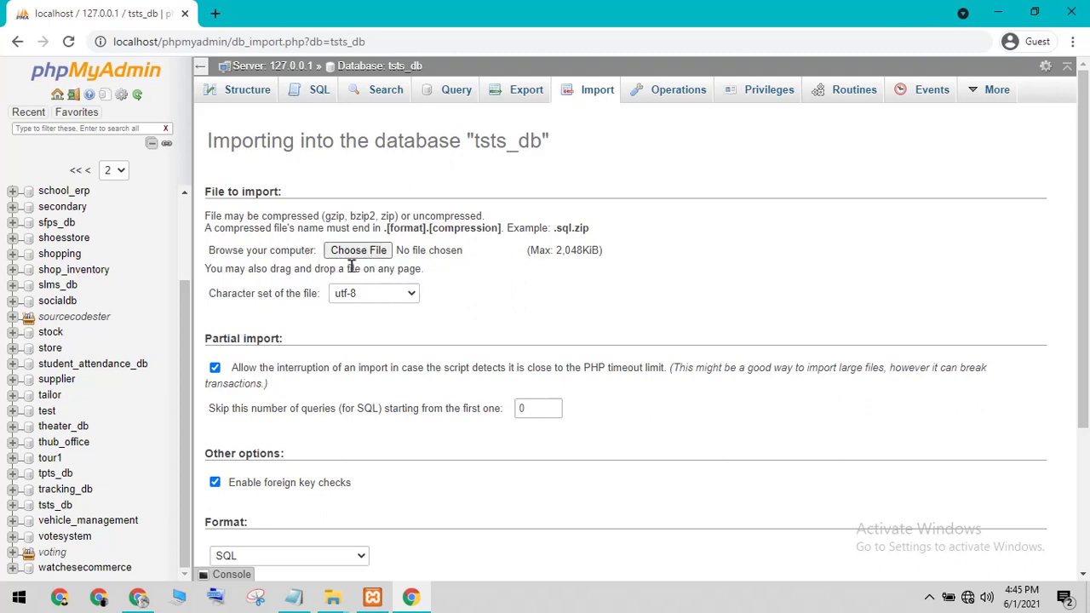
click(332, 597)
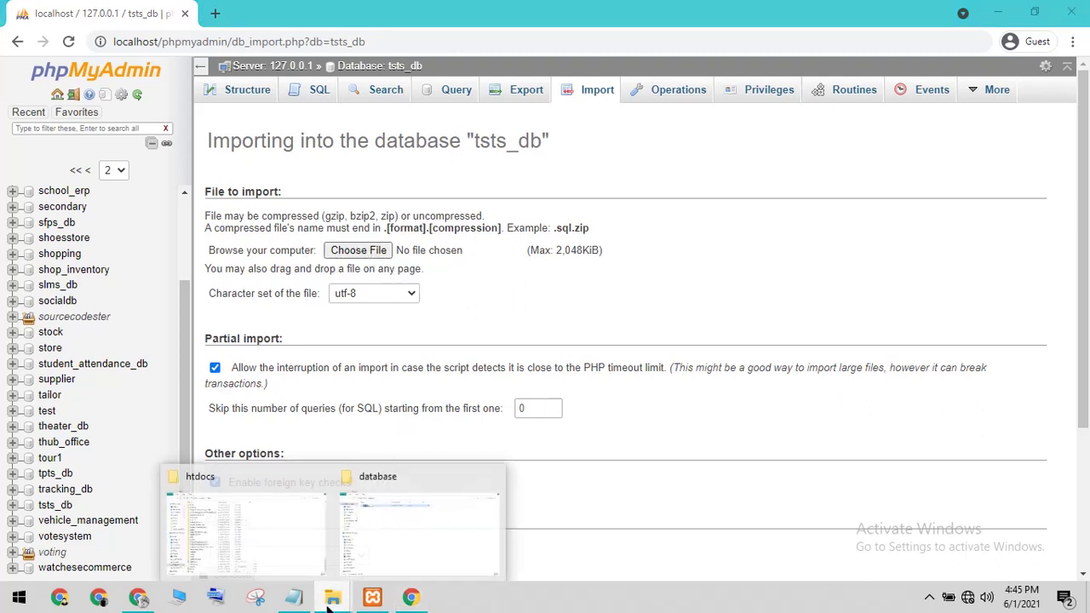
click(374, 535)
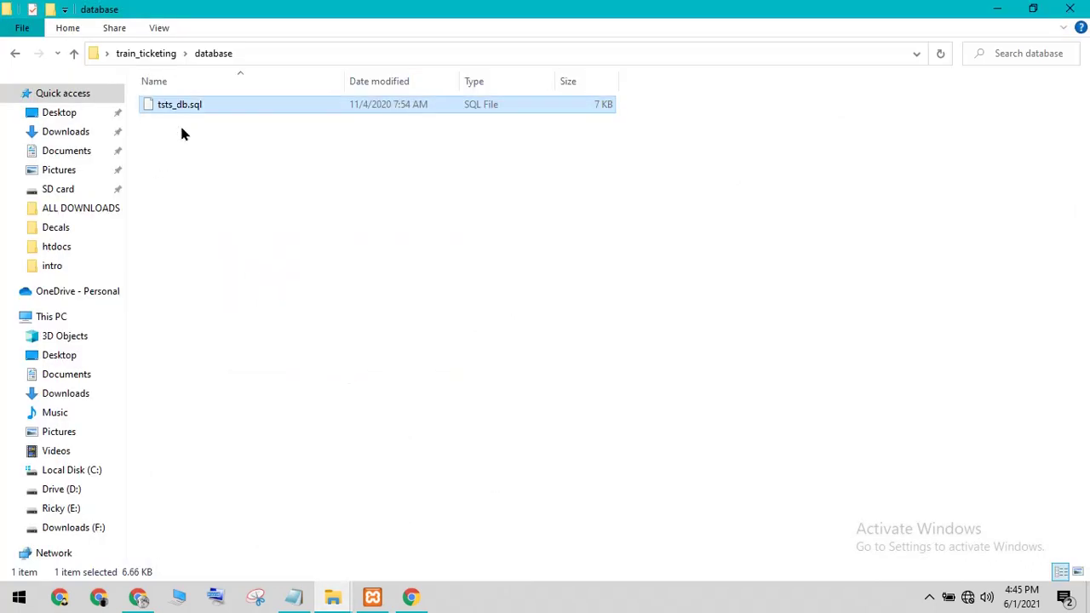
click(1033, 9)
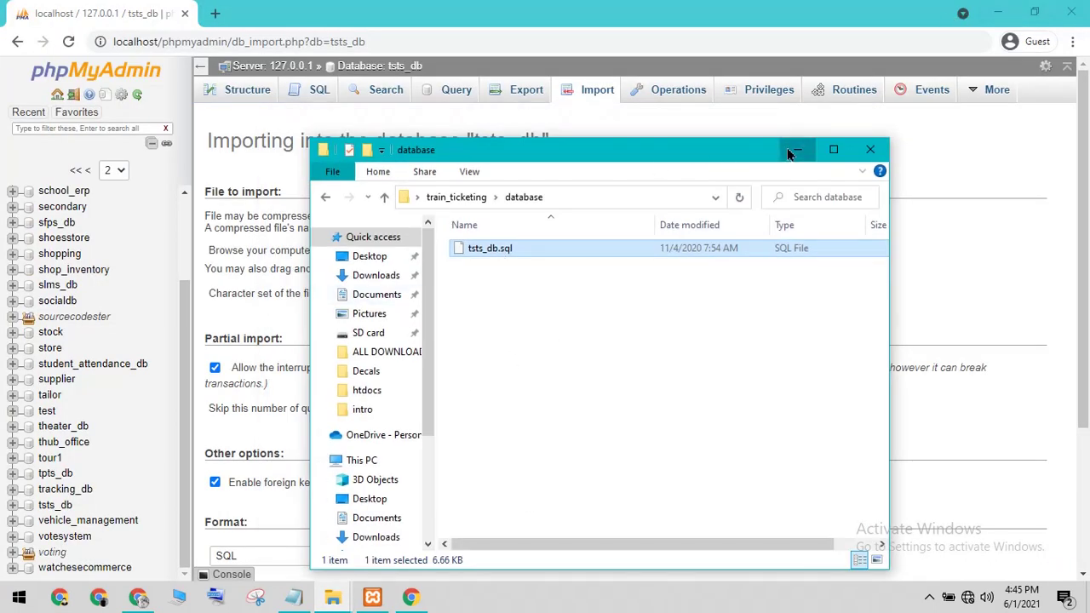
click(797, 150)
Step: Choose Desktop > train_ticketing > database > tsts_db.sql as the import file
click(377, 254)
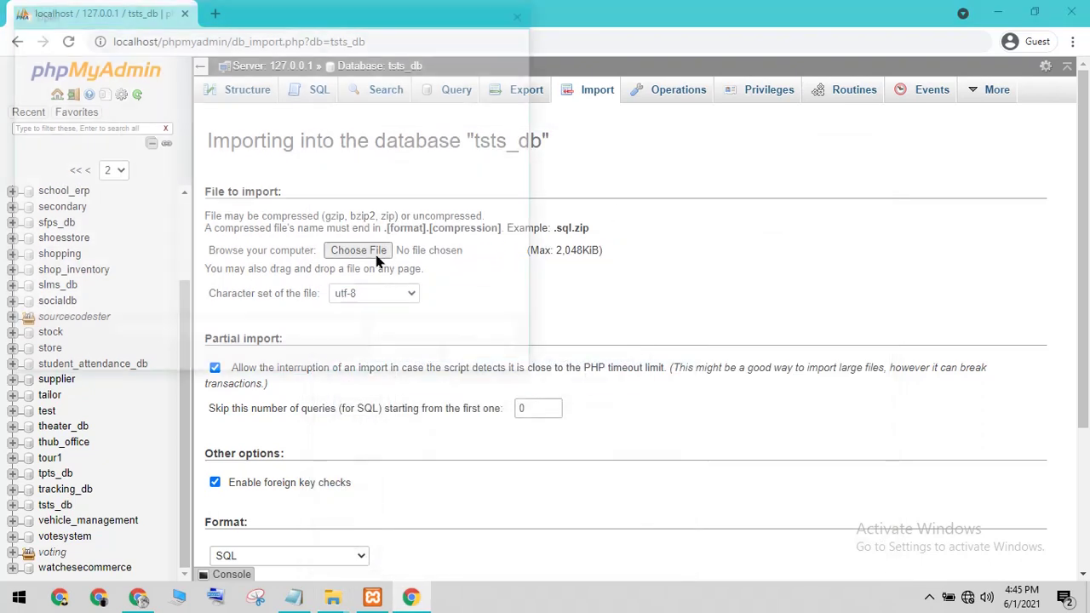
click(68, 126)
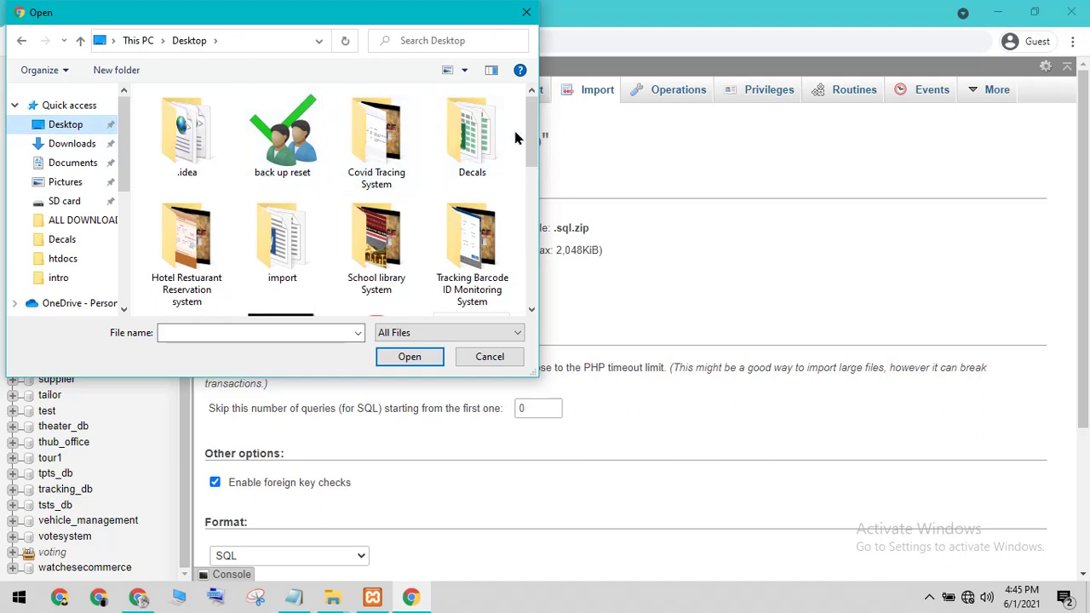
drag(533, 138, 530, 269)
scroll(340, 205, up, 5)
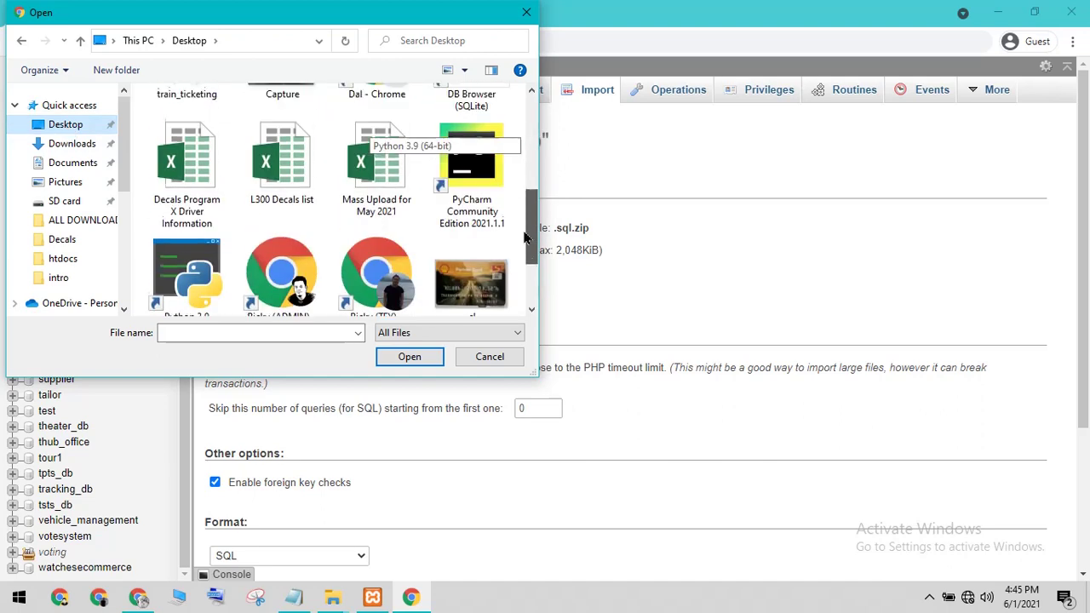
double_click(188, 183)
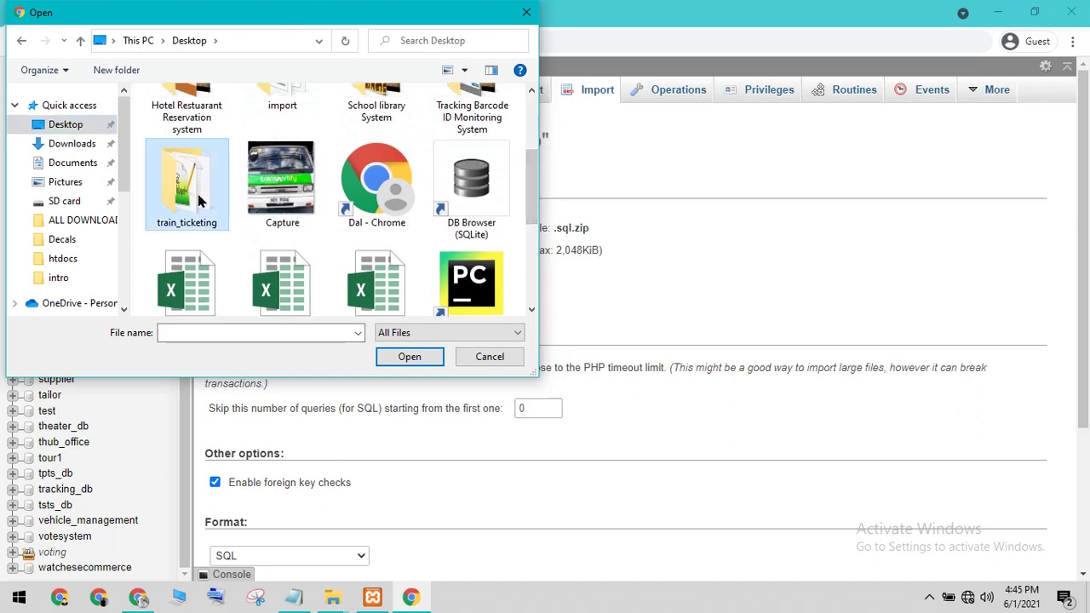
double_click(191, 135)
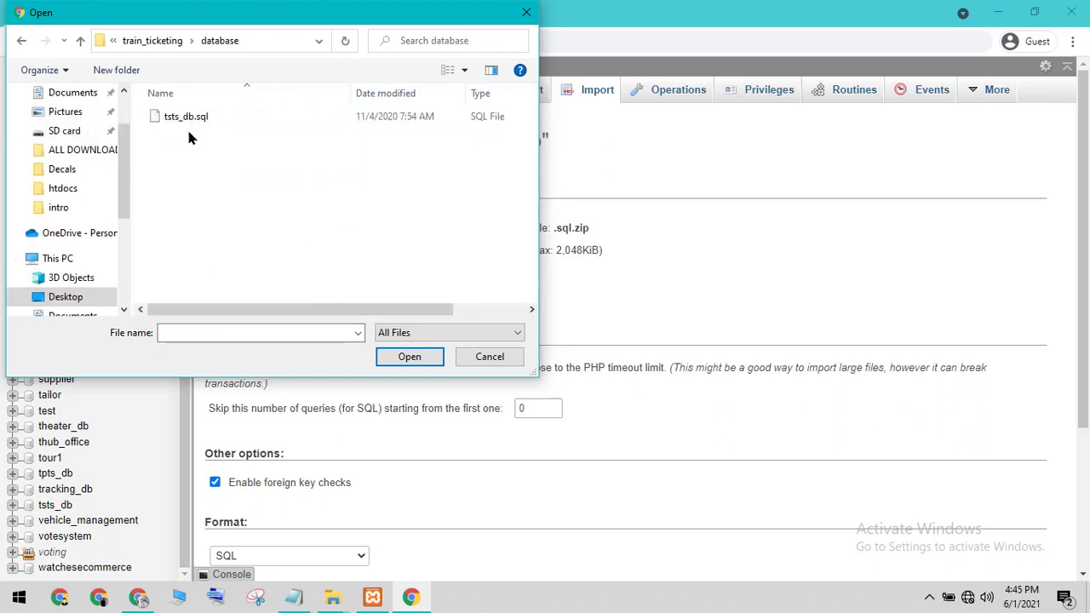
click(191, 123)
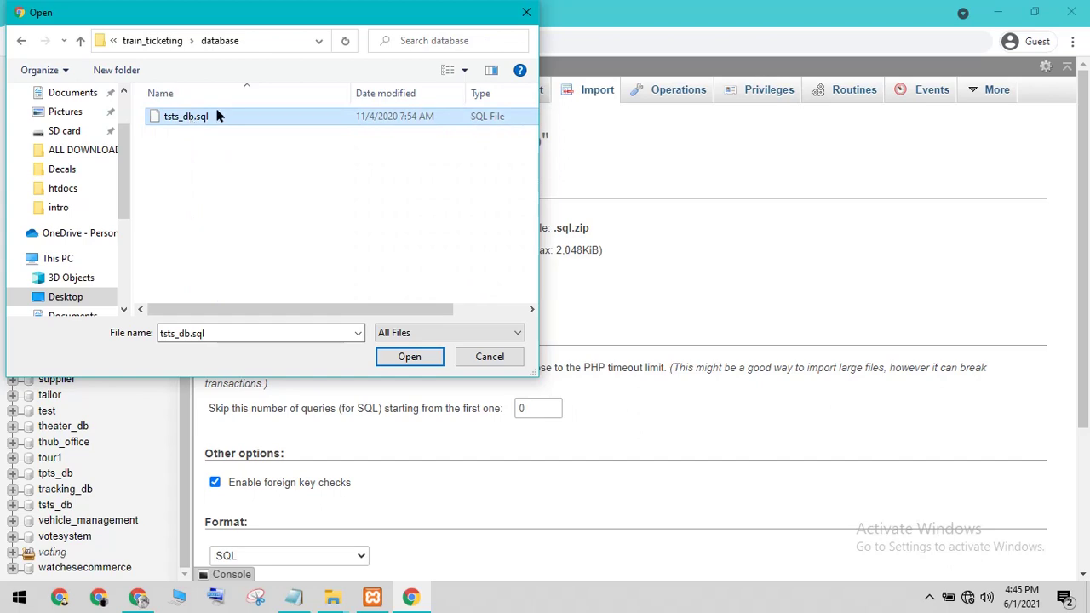
click(407, 356)
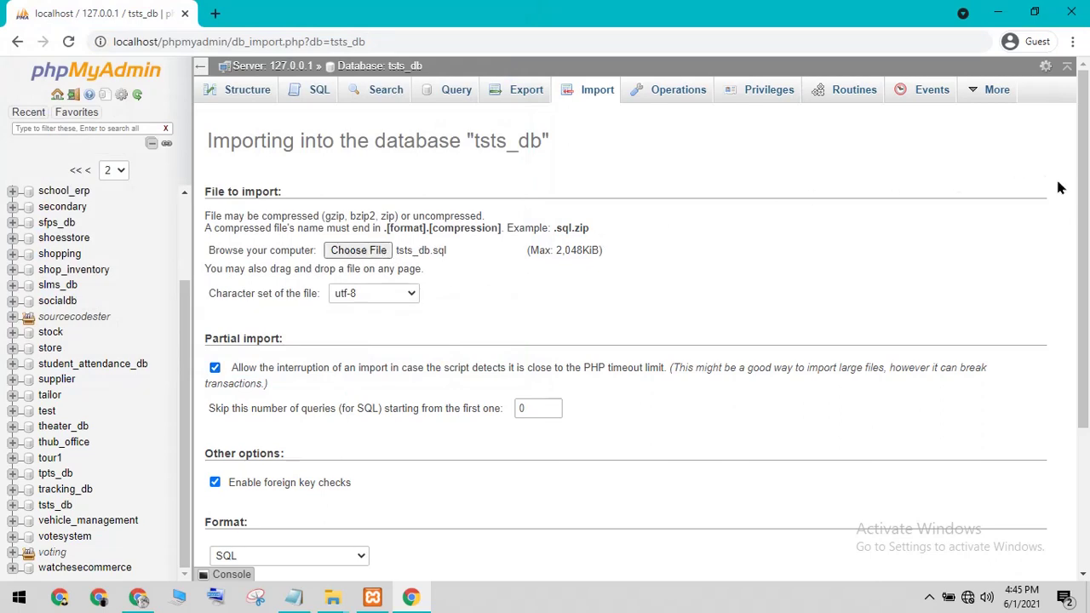
drag(1079, 223, 1064, 372)
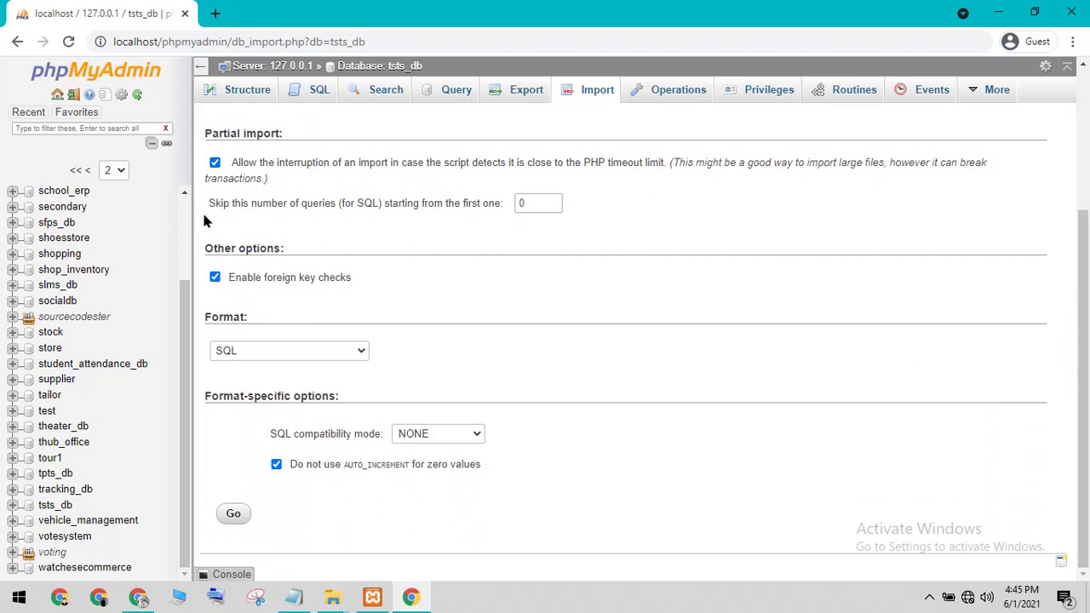
Step: Run the tsts_db.sql import, jot a success note in Notepad, and review the results
click(235, 516)
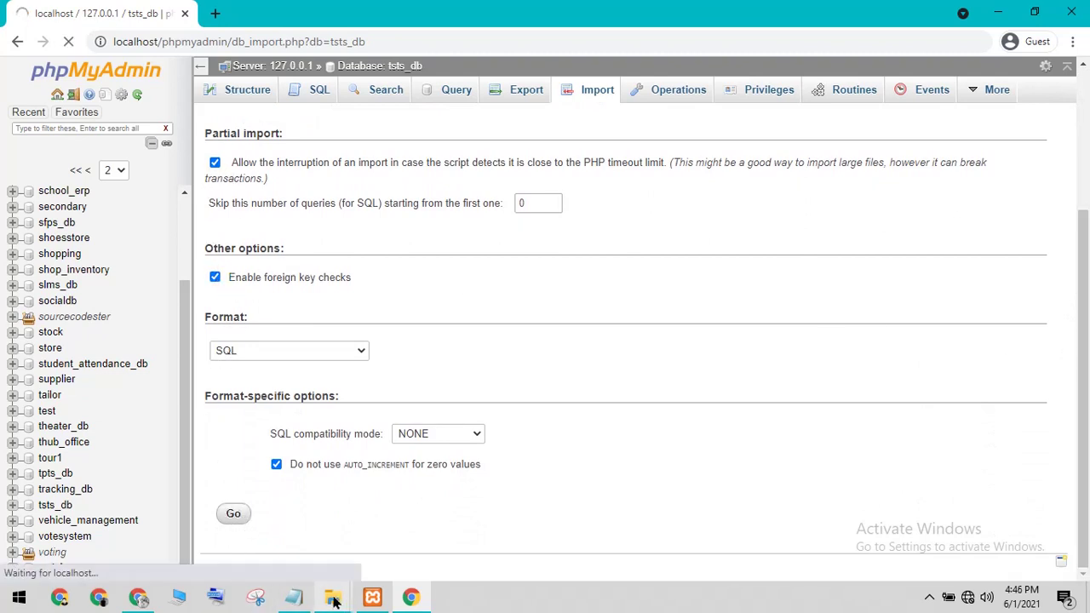
click(294, 597)
key(ctrl+a)
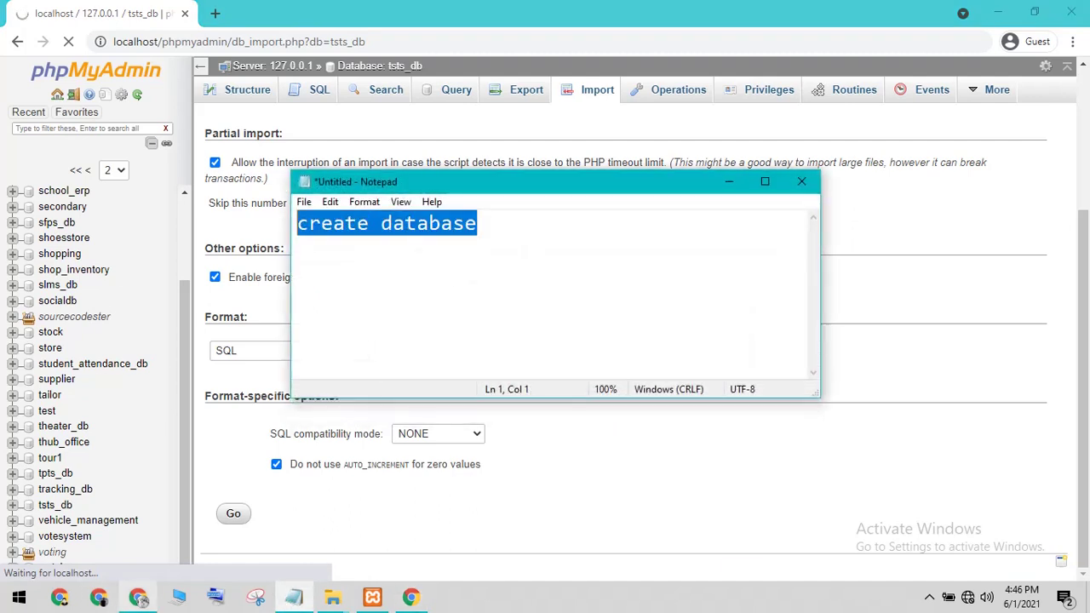
mouse_move(138, 597)
text(wait)
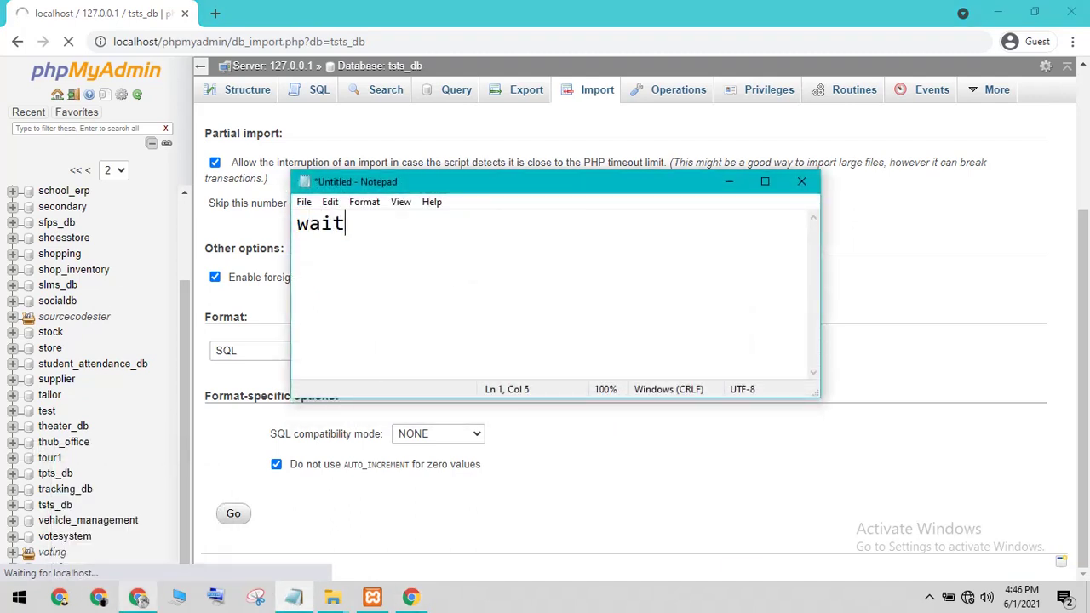
text( to u\)
key(BackSpace)
text(succes)
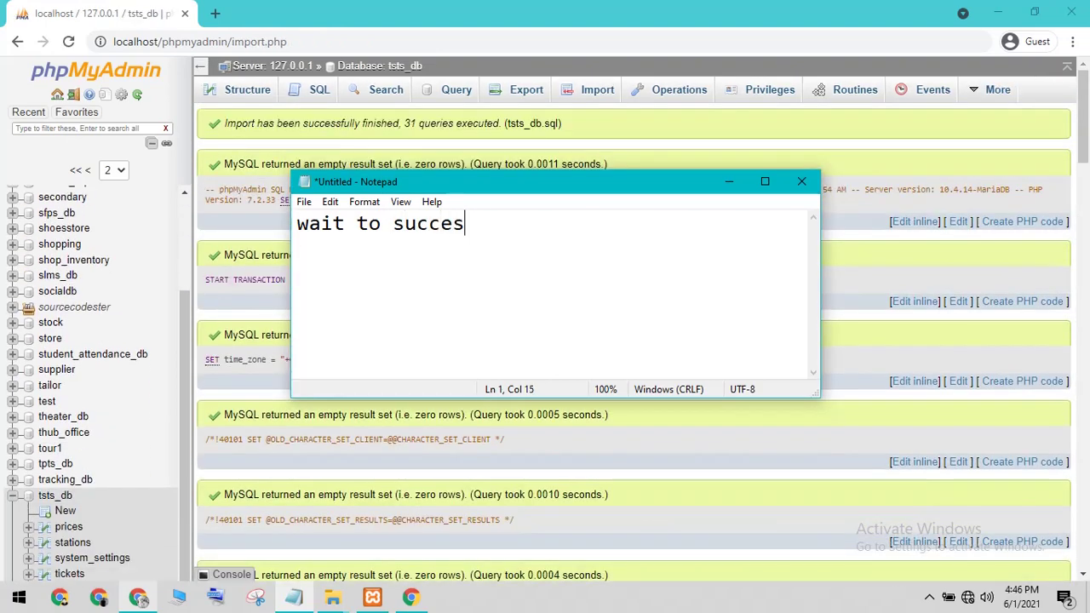
text( import)
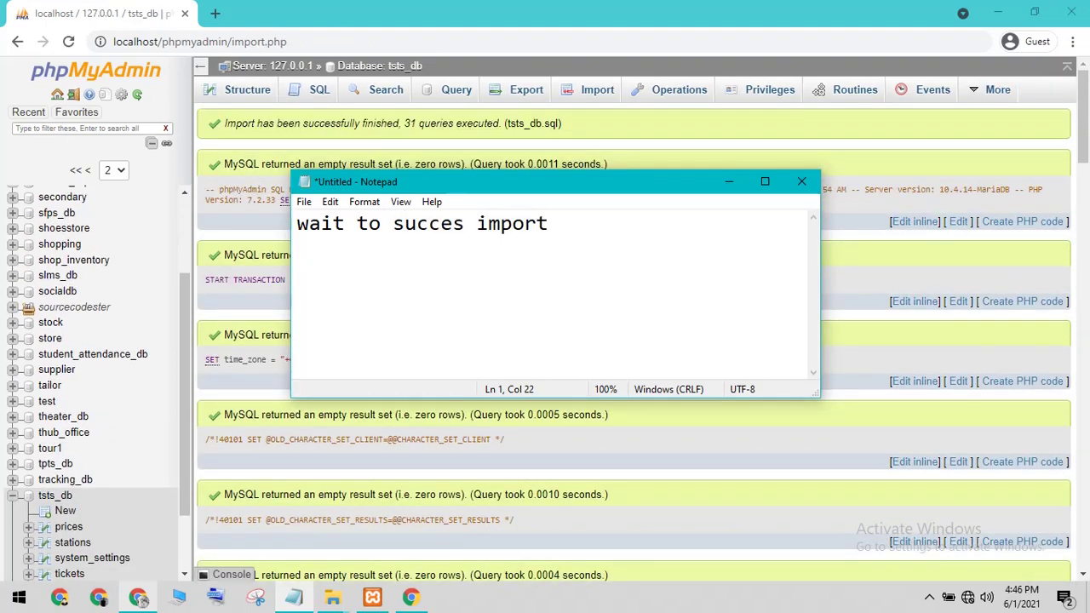
click(729, 182)
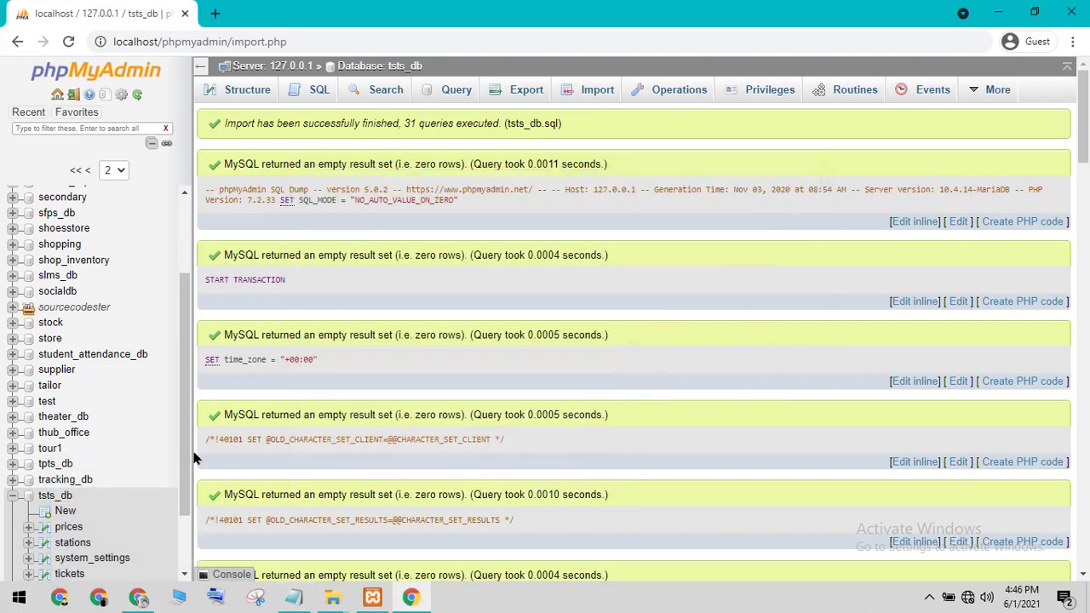
drag(184, 433, 184, 486)
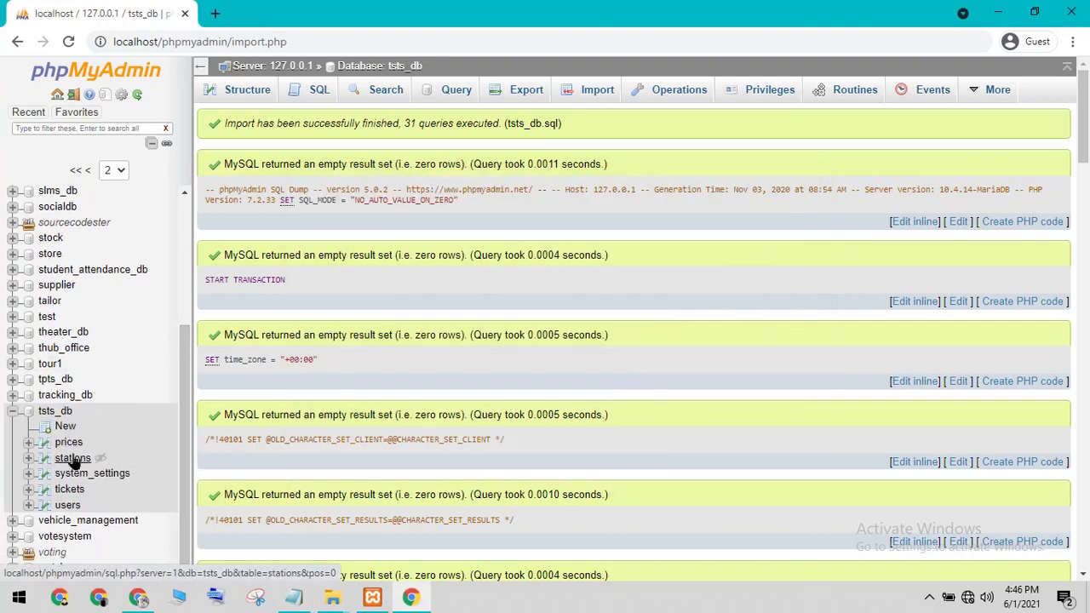
Step: Browse the prices, stations, system_settings, tickets and users tables, then minimize the browser
click(68, 444)
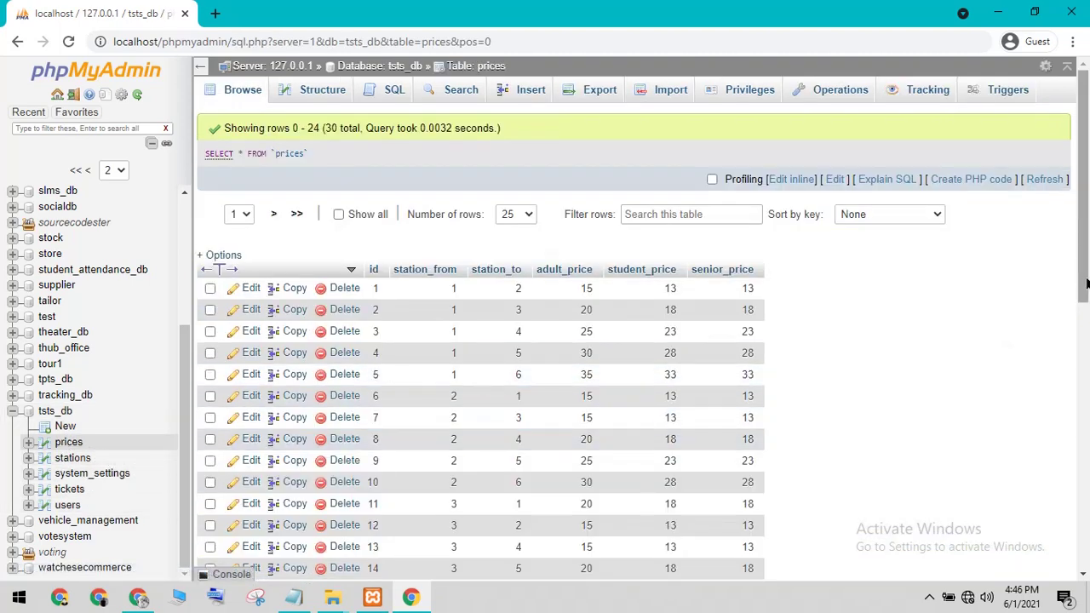
drag(1087, 272, 1077, 490)
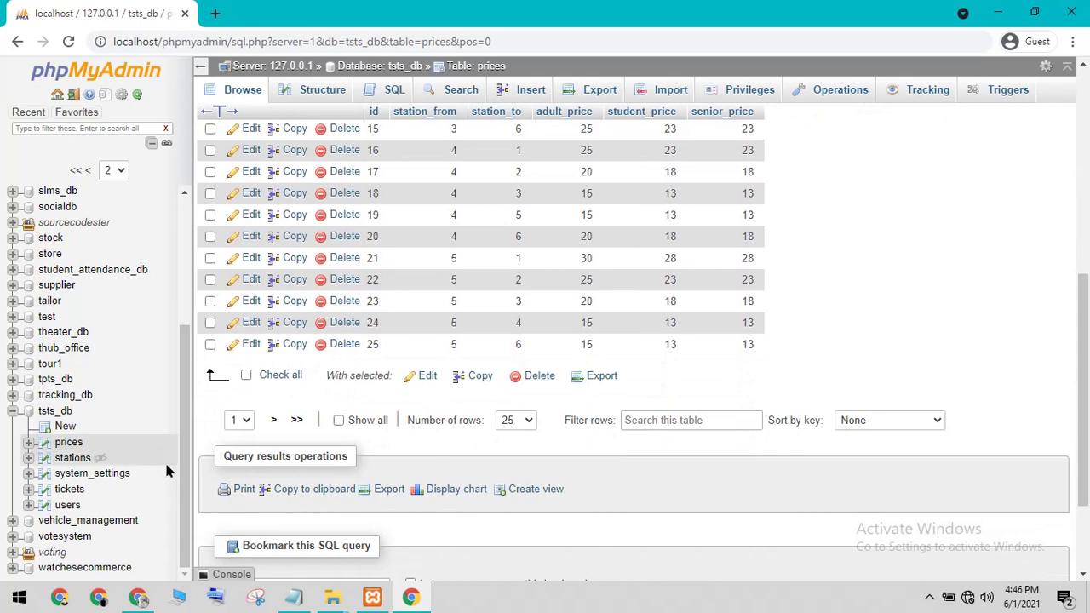
click(70, 458)
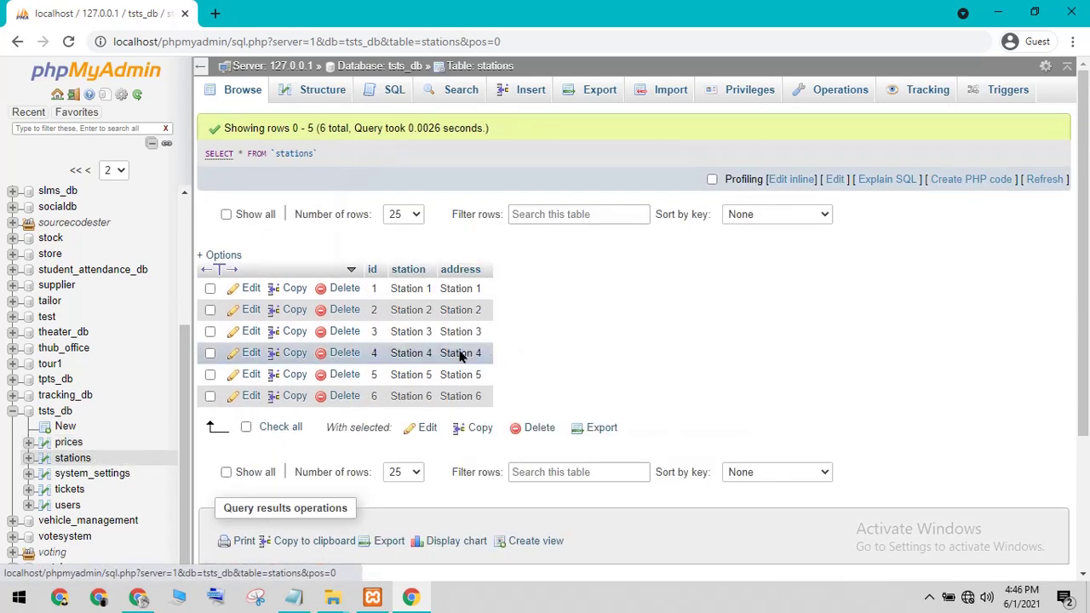
click(74, 477)
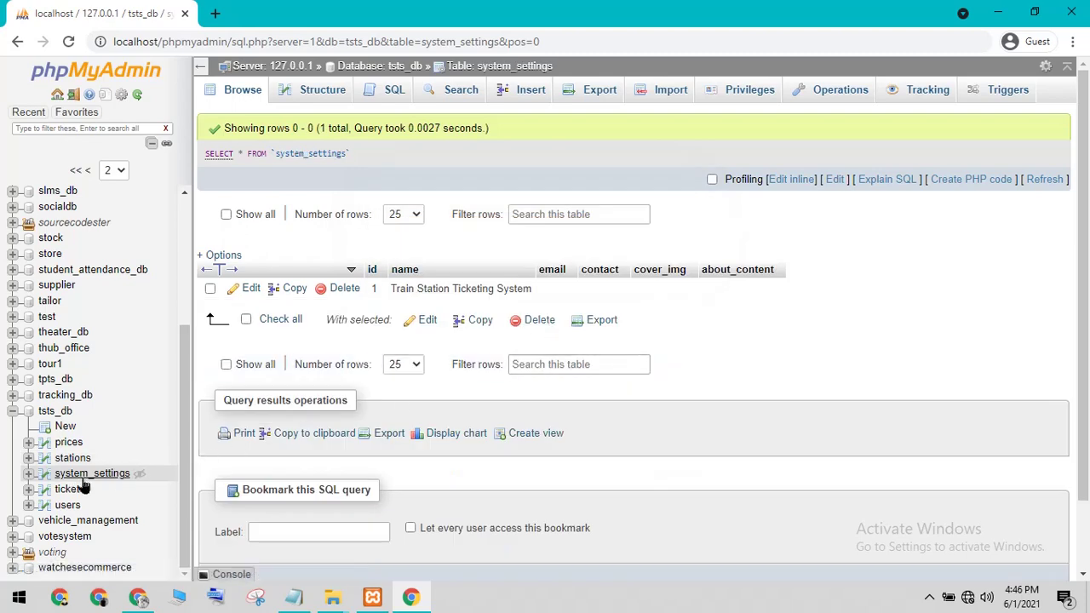
click(67, 491)
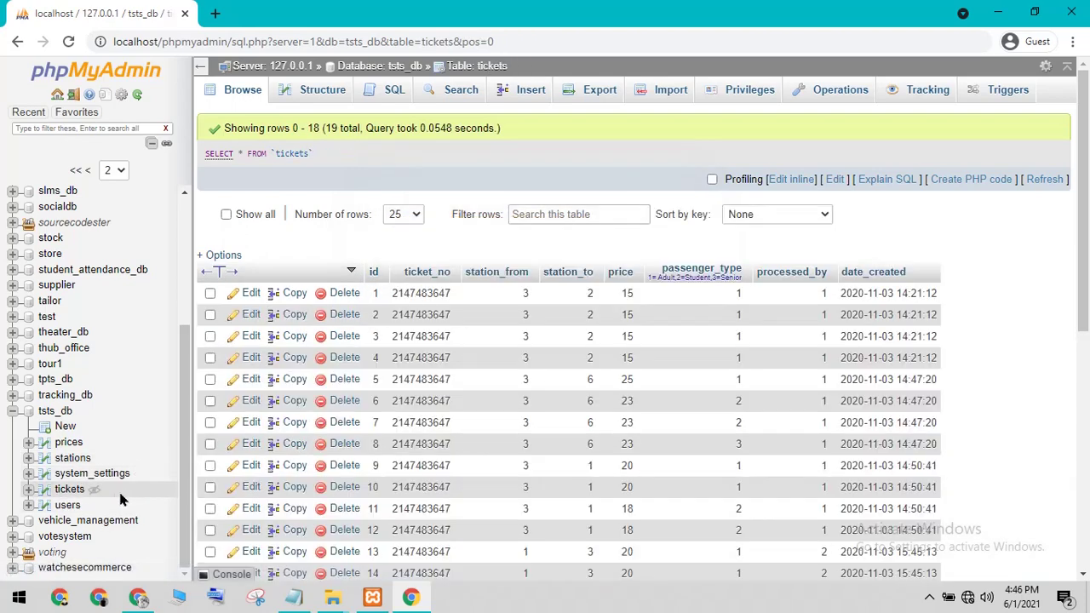
click(70, 505)
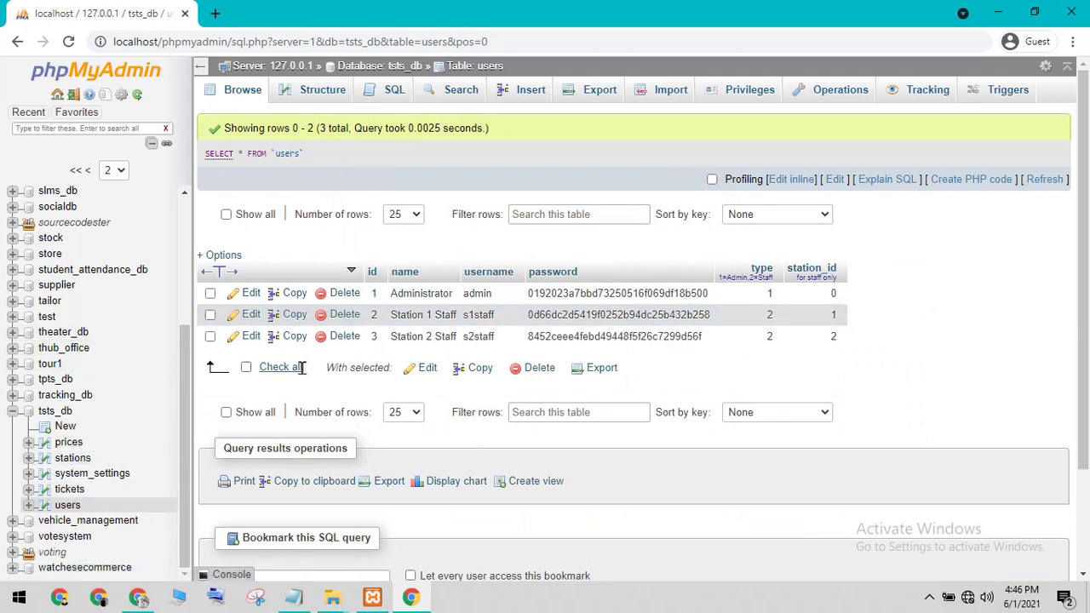
click(993, 12)
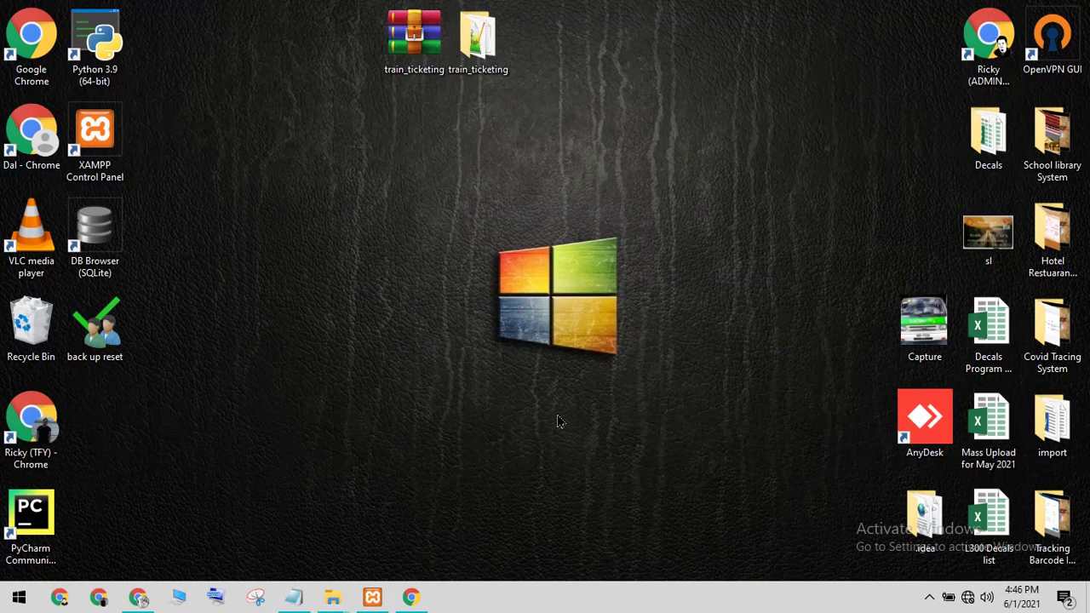
Step: Replace the Notepad note with 'my xampp install in drive E' and minimize Notepad
click(293, 597)
drag(594, 281, 293, 281)
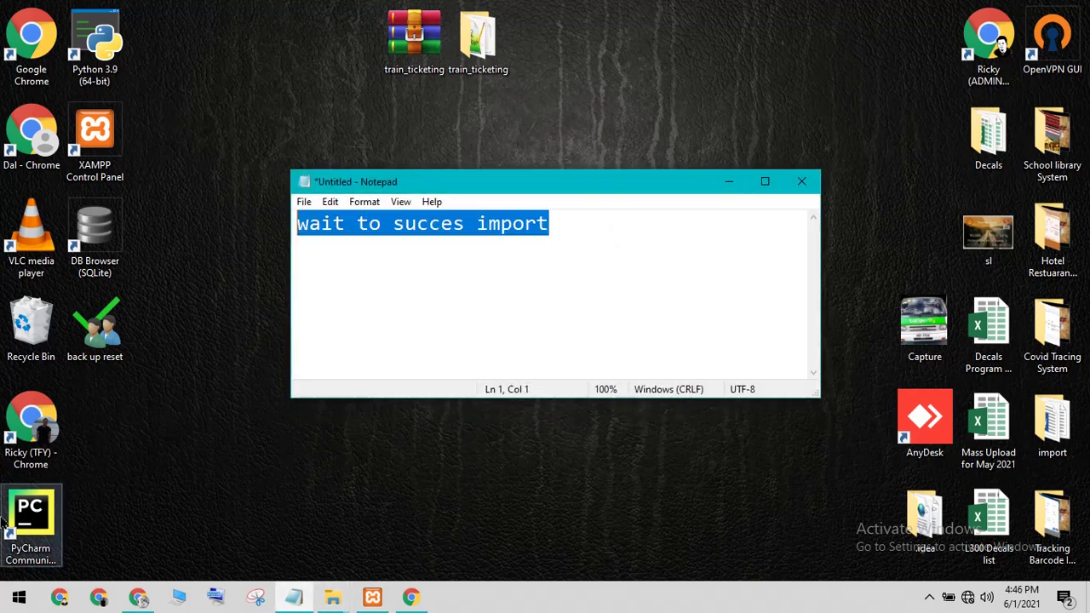
text(my xam)
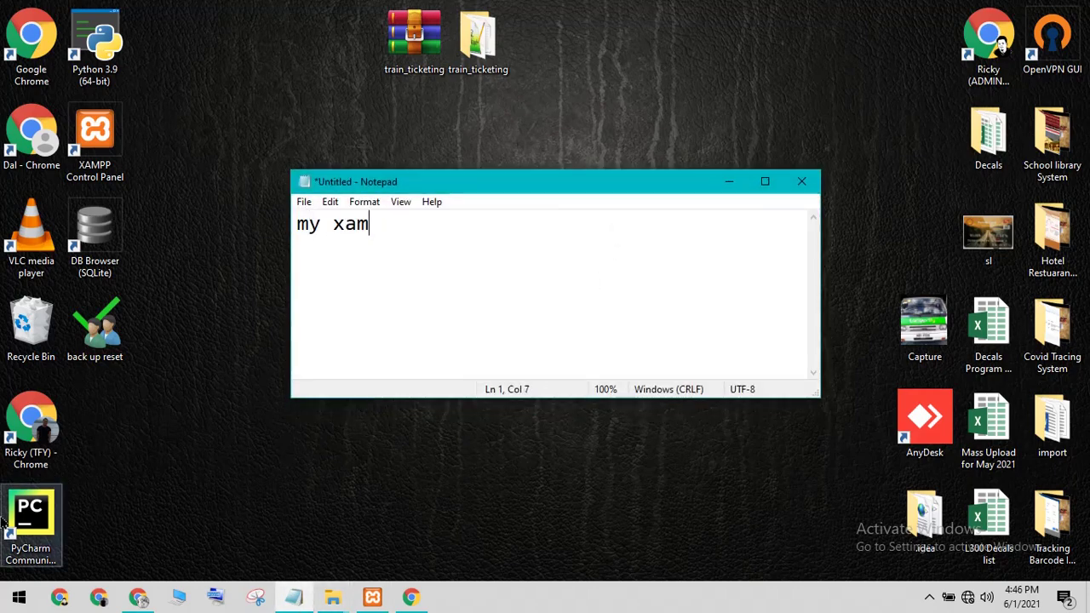
text(pp o)
key(BackSpace)
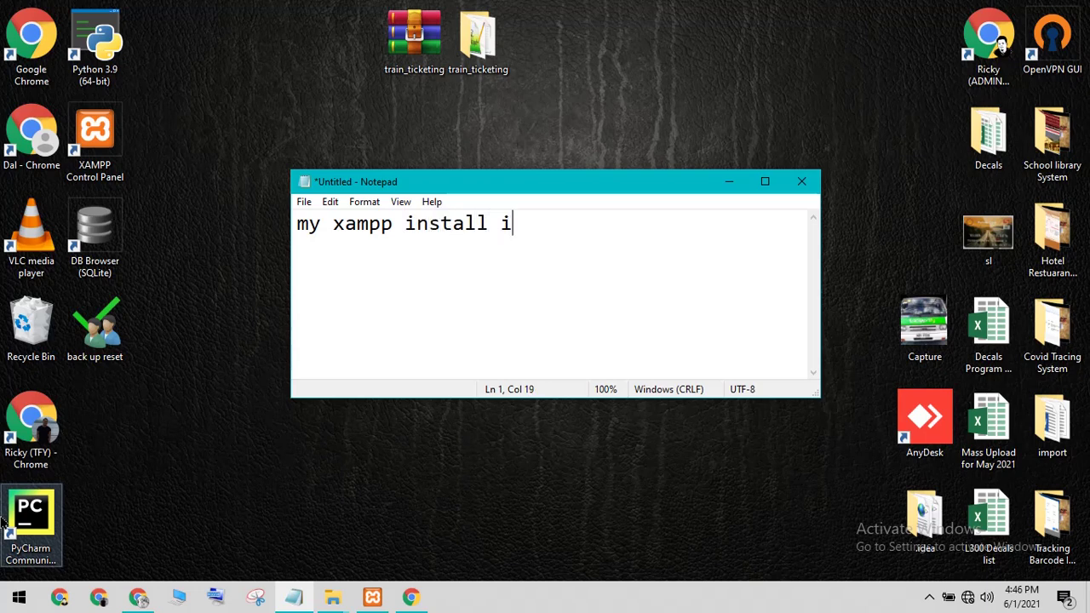
text(install in drive E)
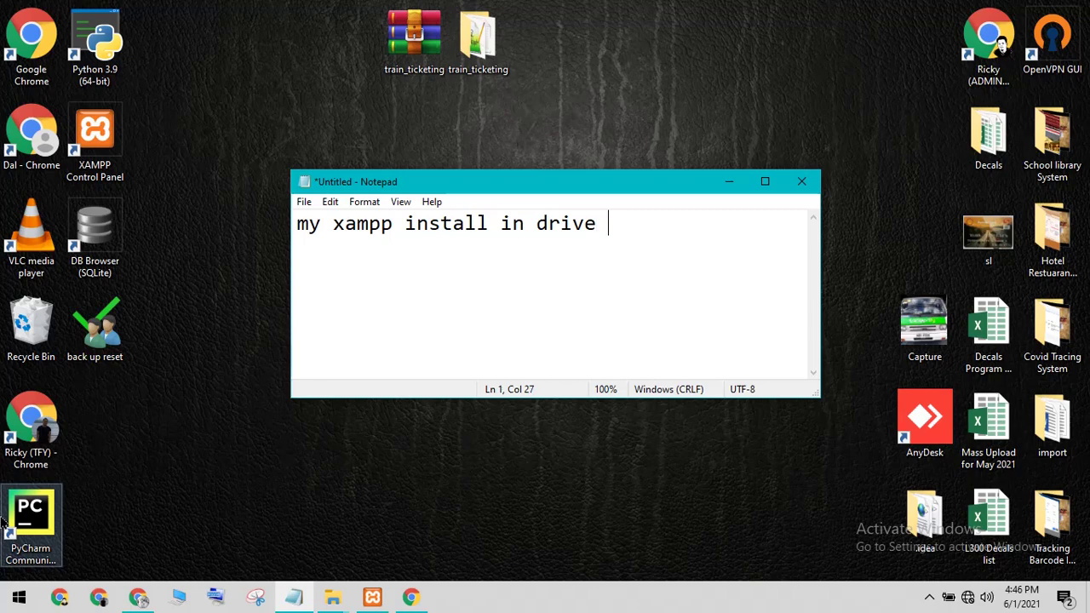
click(730, 182)
click(479, 34)
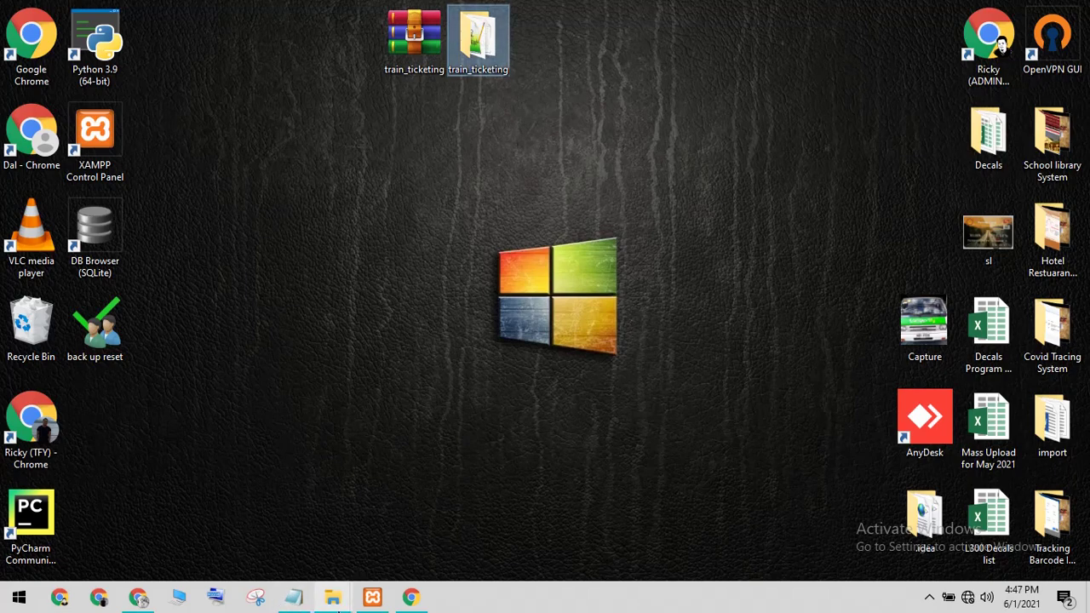
Step: Close the extra folder windows and copy the train_ticketing folder from the desktop
click(335, 597)
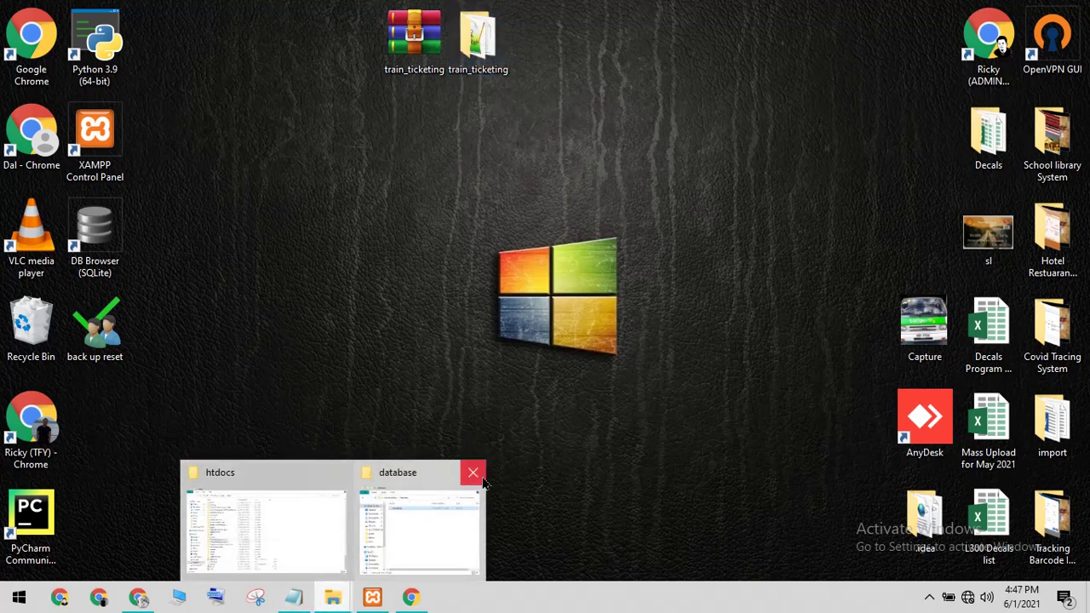
click(473, 472)
click(406, 473)
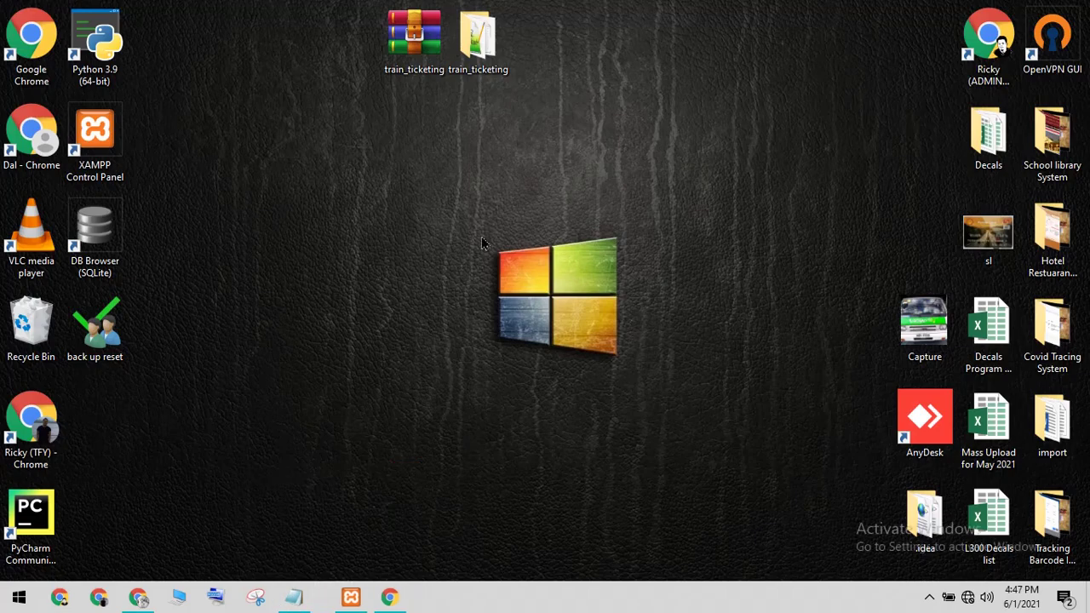
right_click(475, 34)
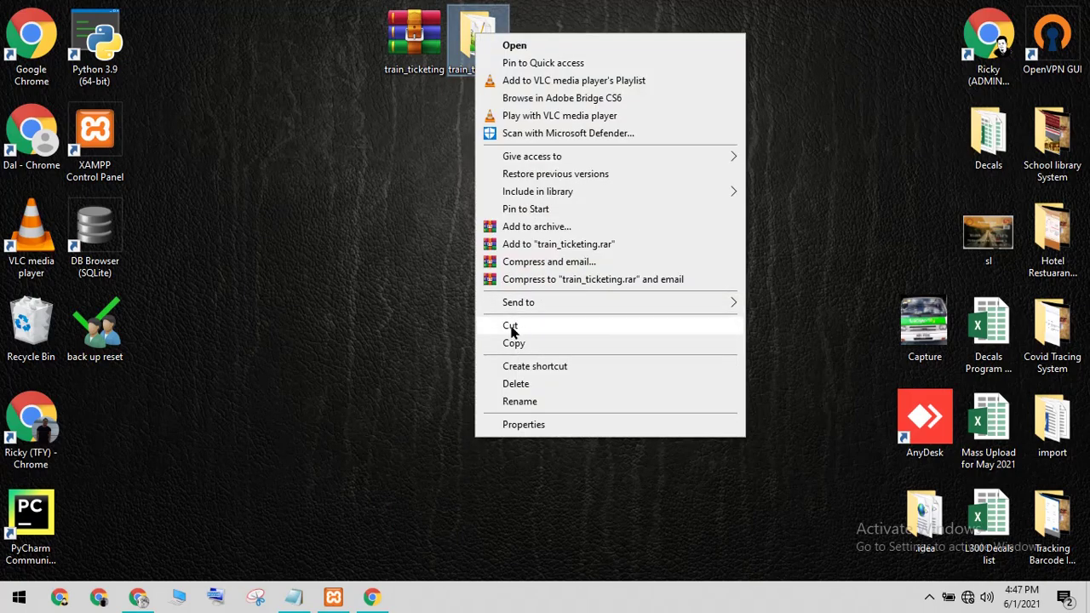
click(514, 345)
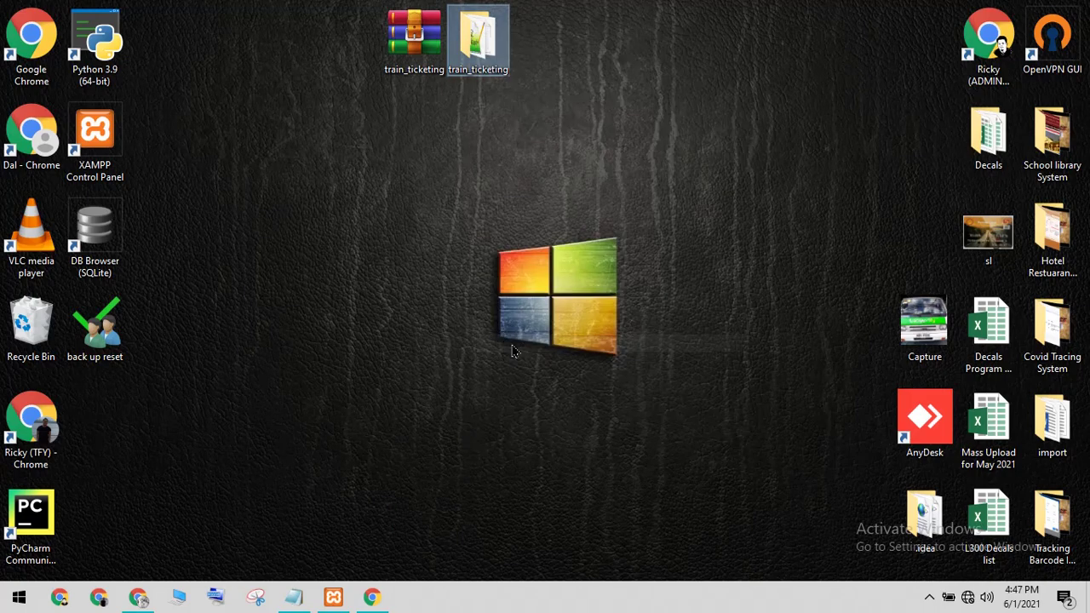
Step: Paste the train_ticketing folder into E:\1xampp\htdocs
click(177, 596)
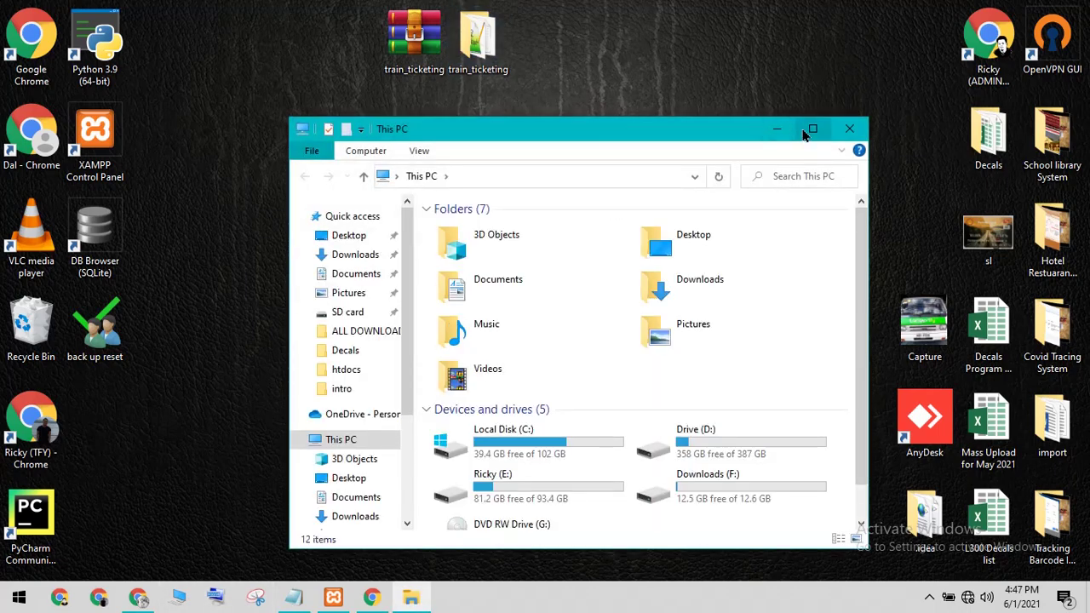
click(813, 129)
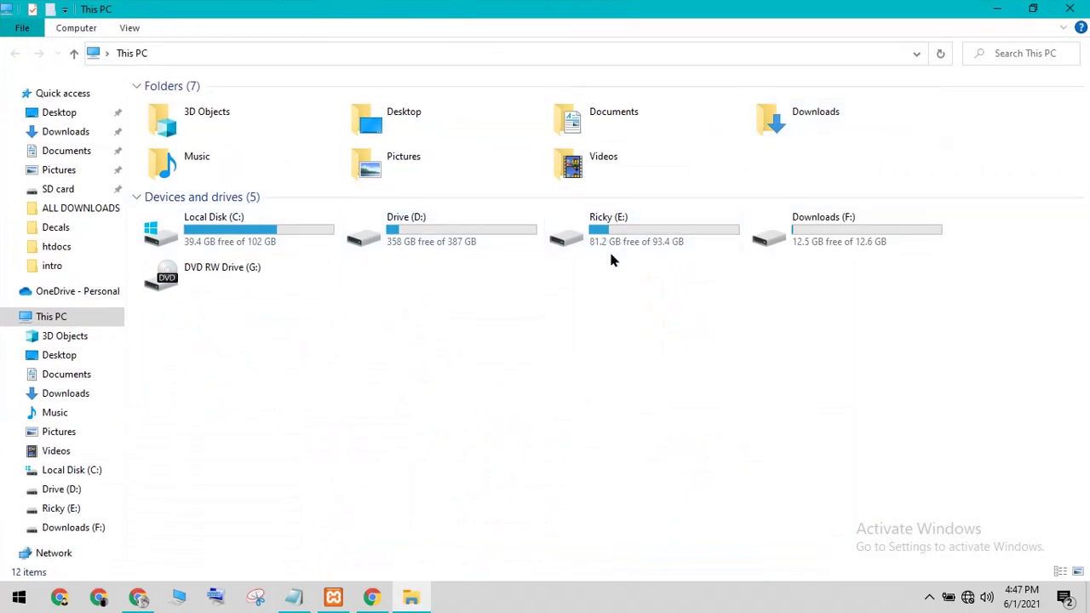
click(632, 241)
double_click(632, 241)
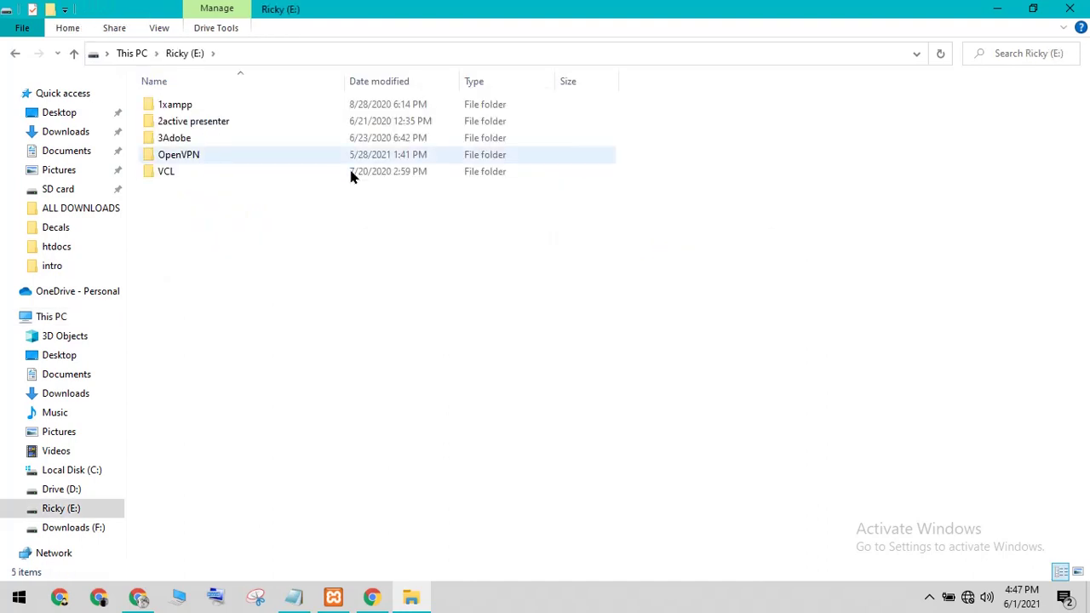
click(197, 108)
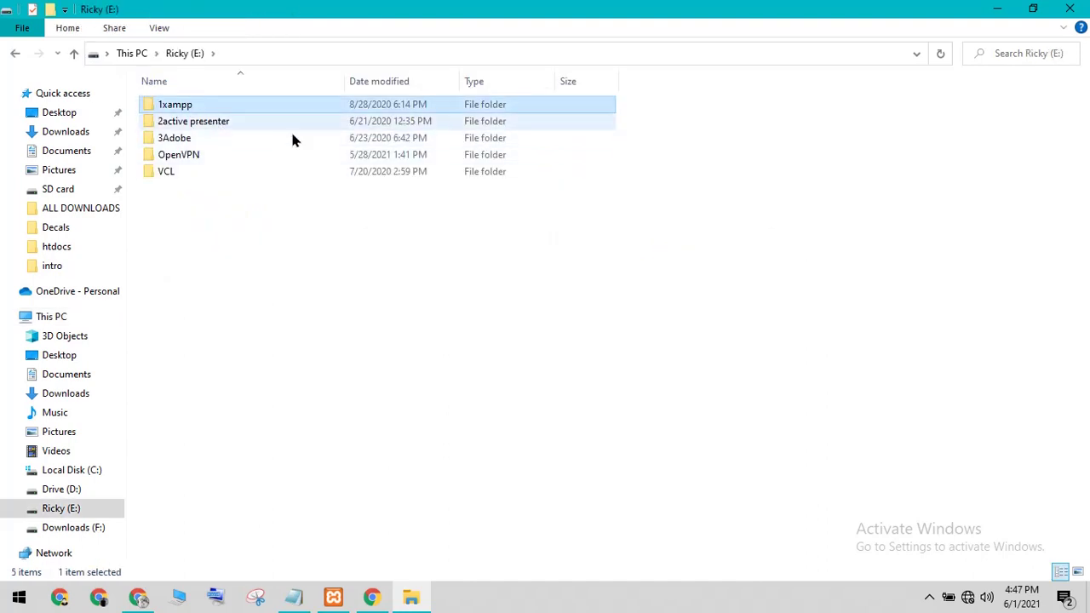
double_click(238, 106)
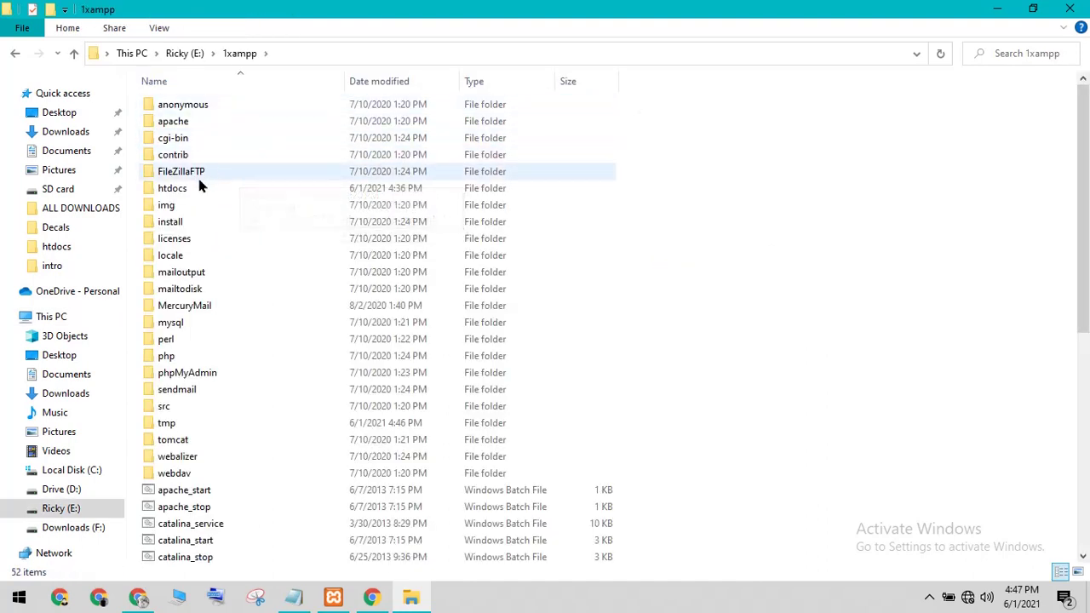
double_click(179, 189)
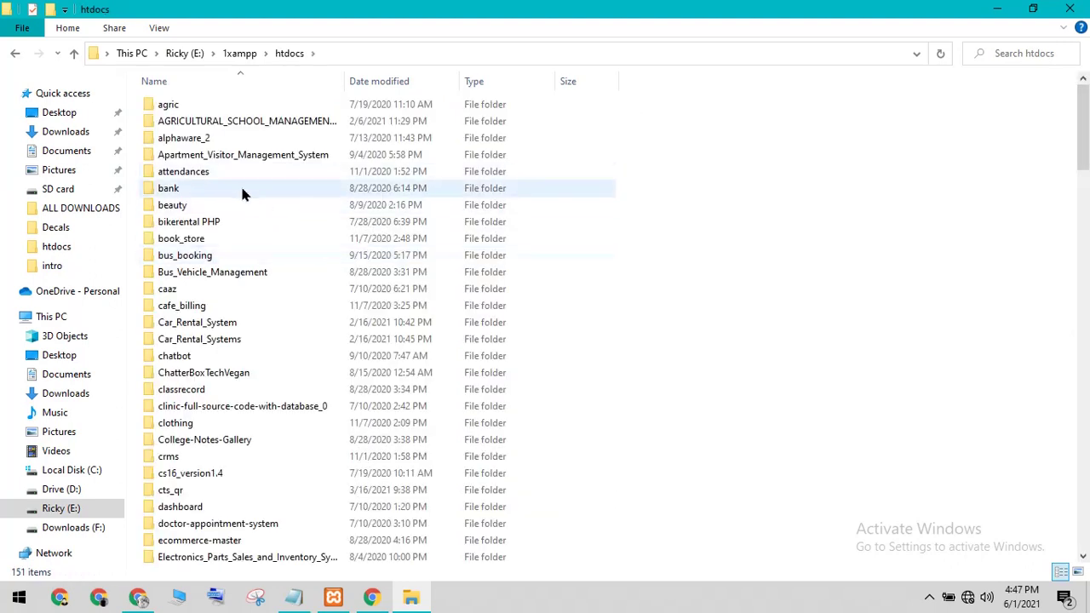
right_click(681, 223)
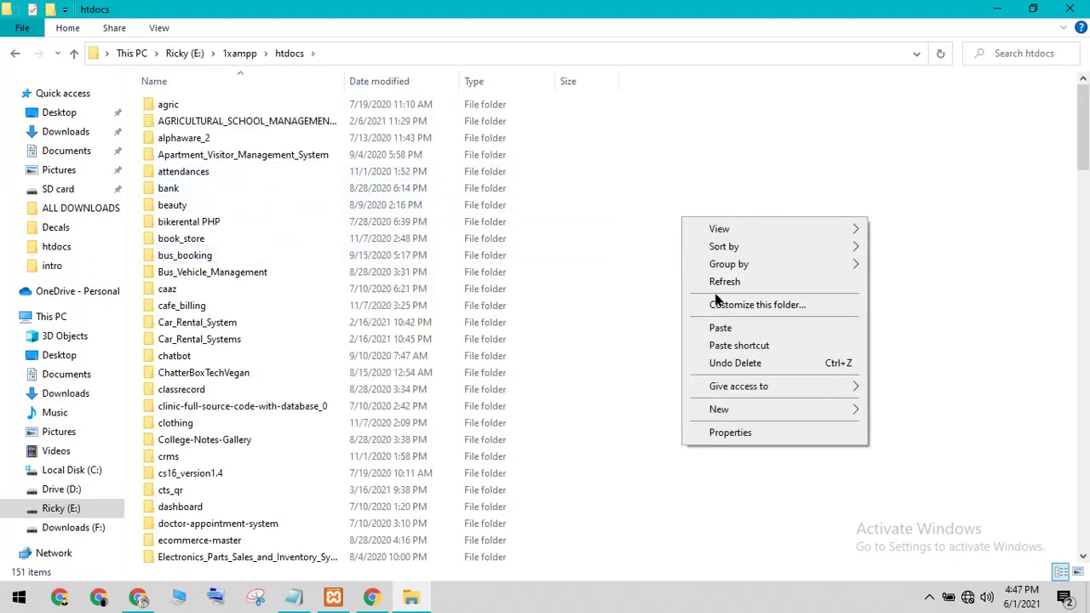
click(720, 328)
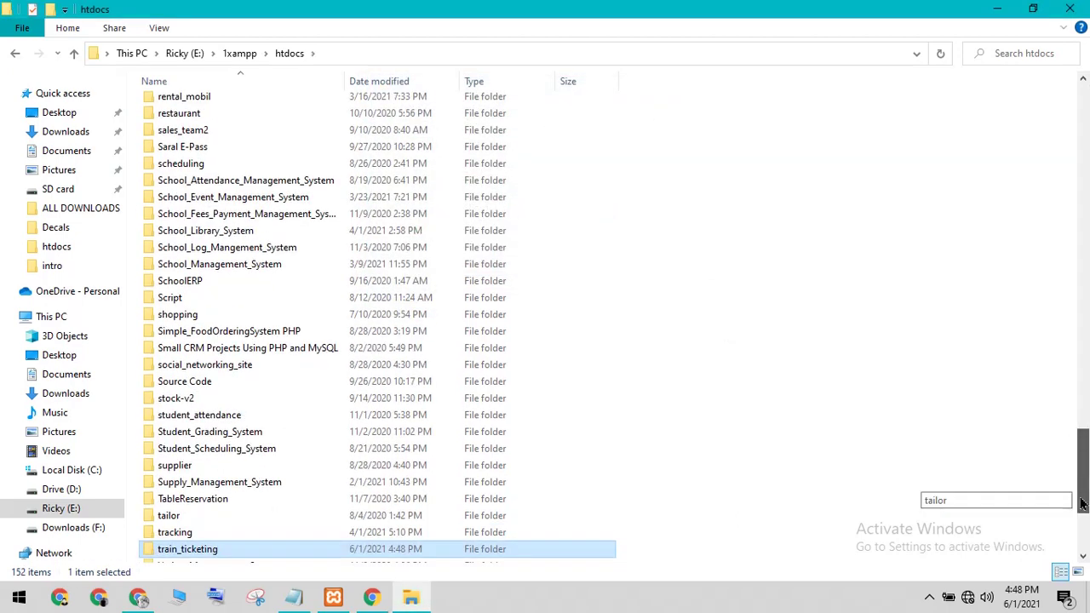
Step: Open the copied train_ticketing folder and copy its full path from the address bar
scroll(1067, 511, down, 3)
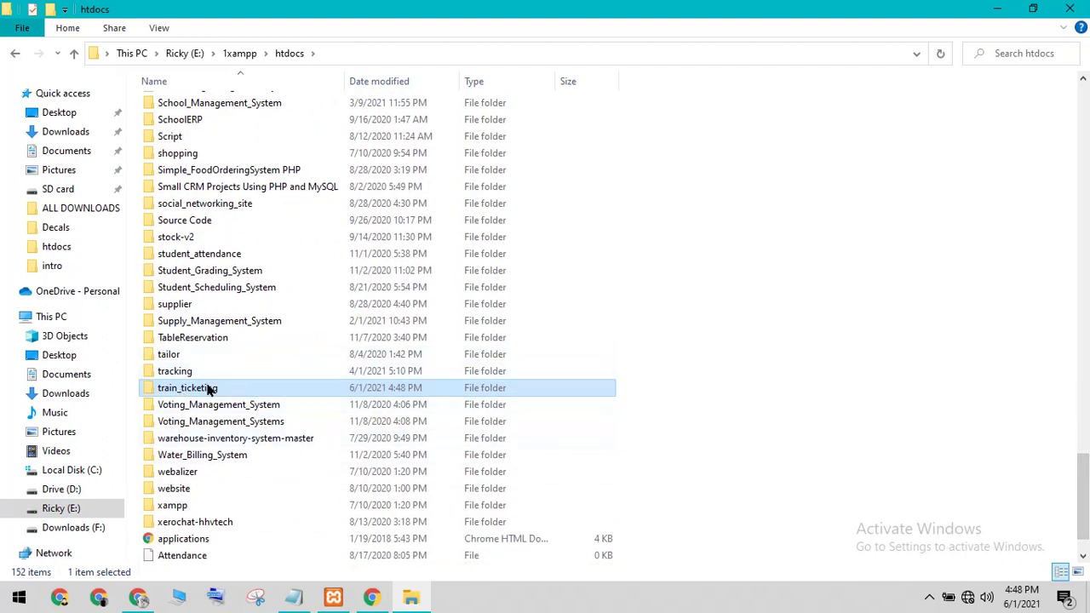
double_click(249, 389)
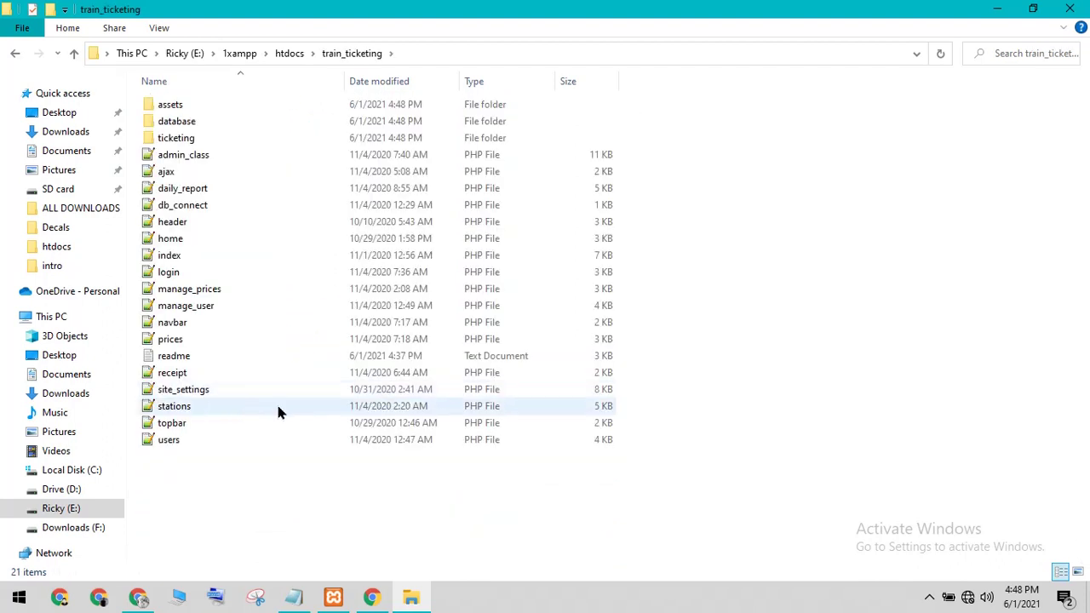
click(433, 44)
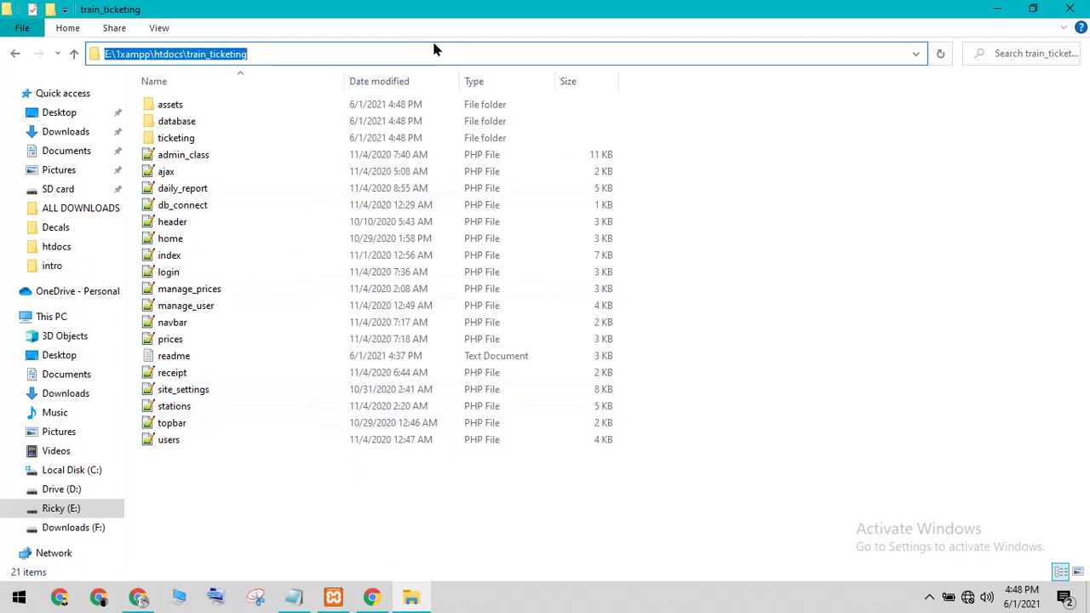
right_click(202, 51)
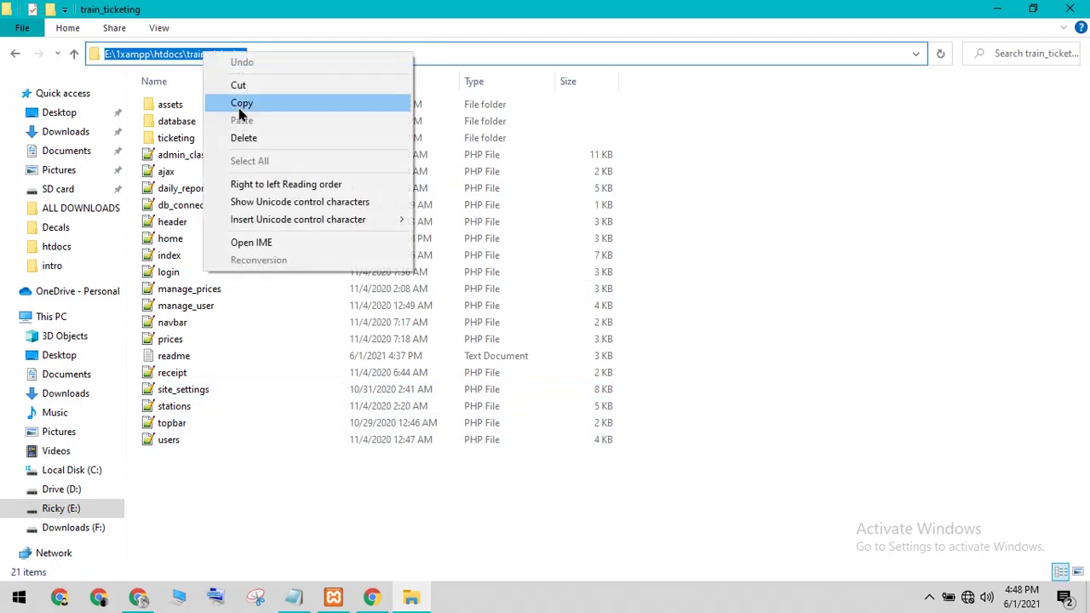
click(242, 103)
Step: In a new Chrome tab, load localhost/train_ticketing by replacing E:\1xampp\htdocs in the pasted path
click(372, 597)
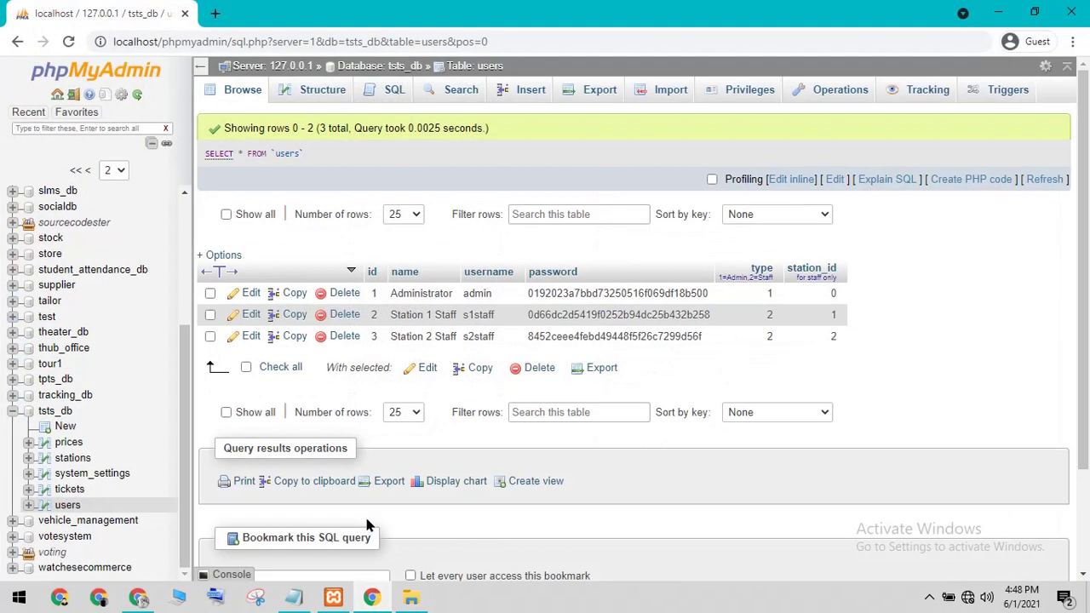
click(216, 14)
right_click(190, 39)
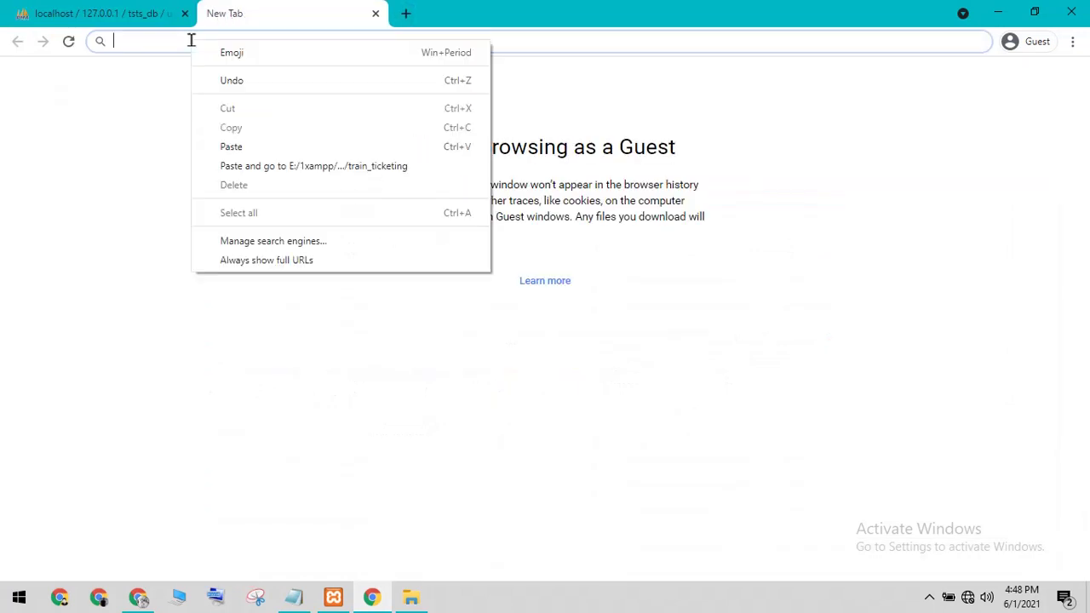
click(232, 149)
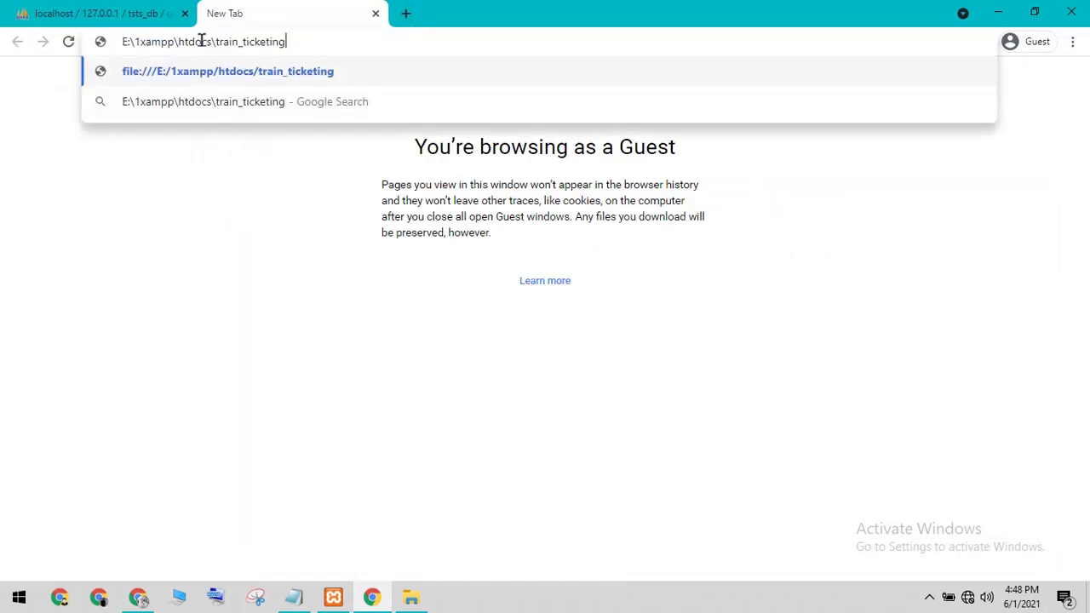
drag(214, 41, 3, 40)
key(BackSpace)
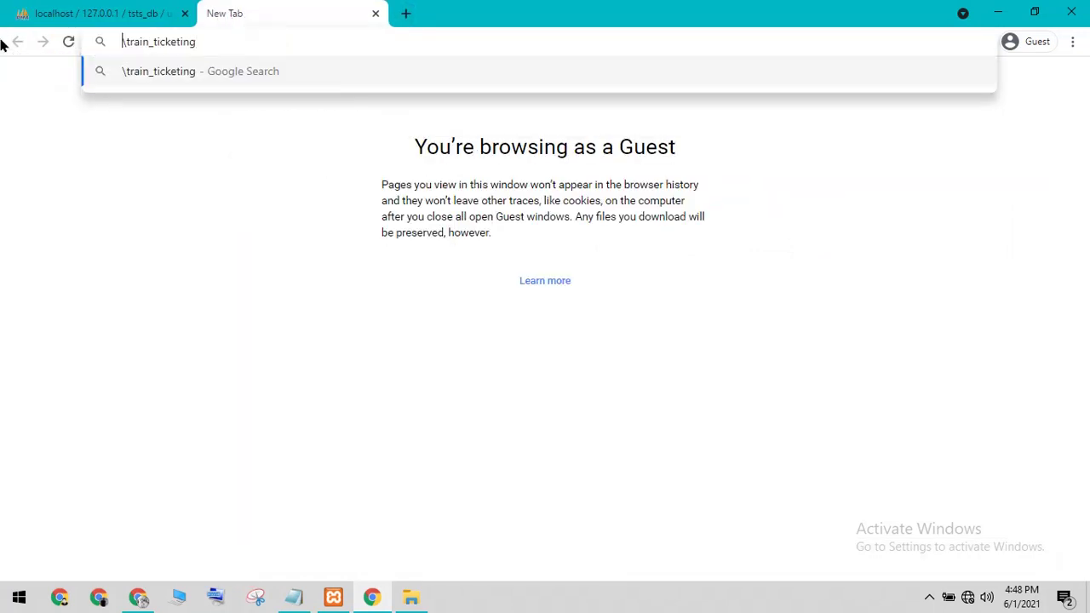
text(loca)
text(lhost)
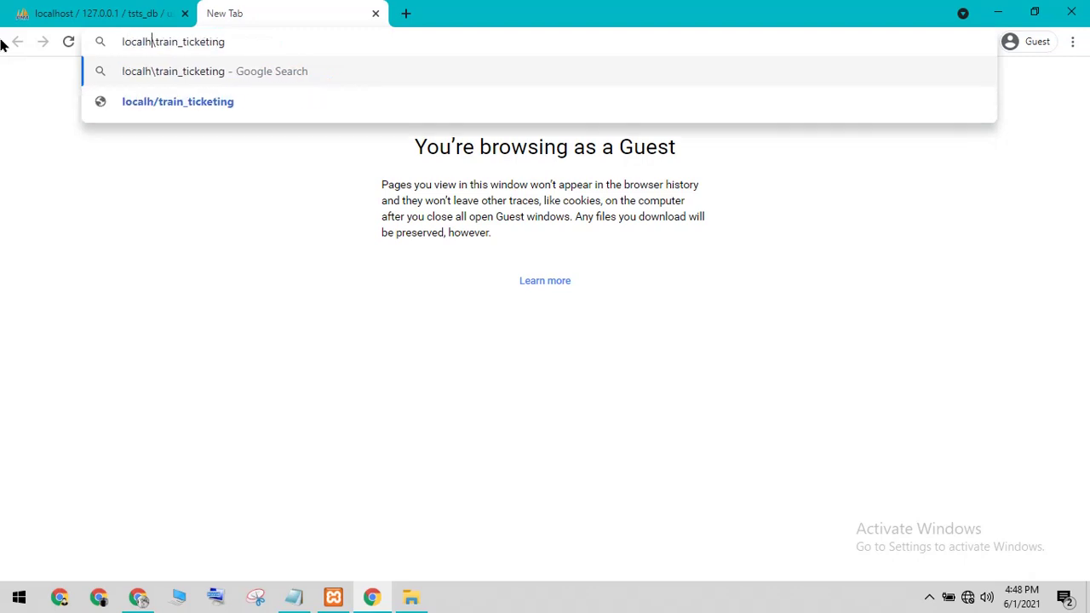
key(Return)
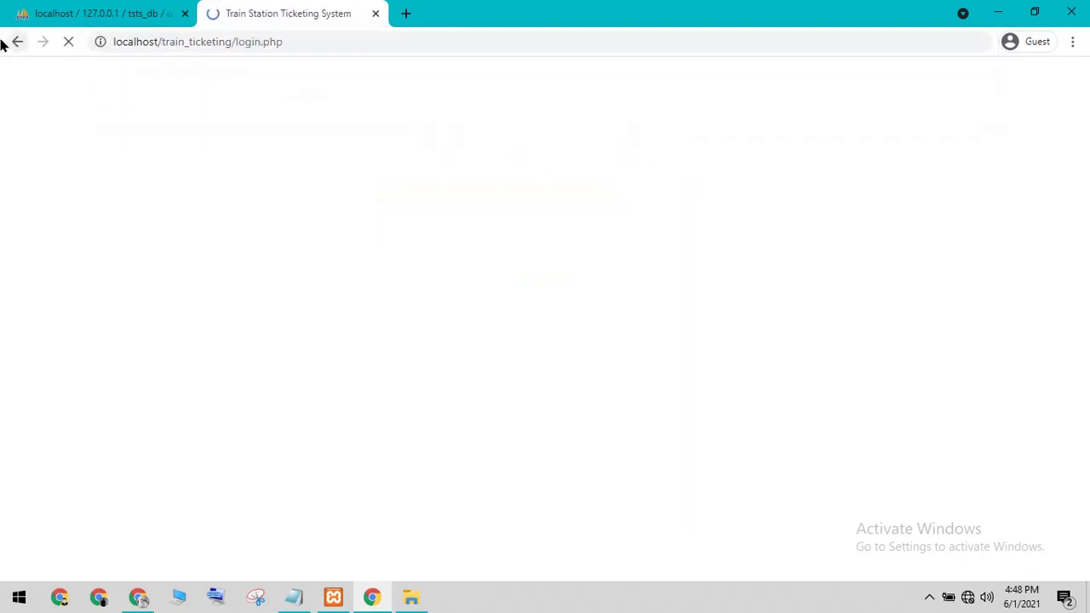
click(409, 595)
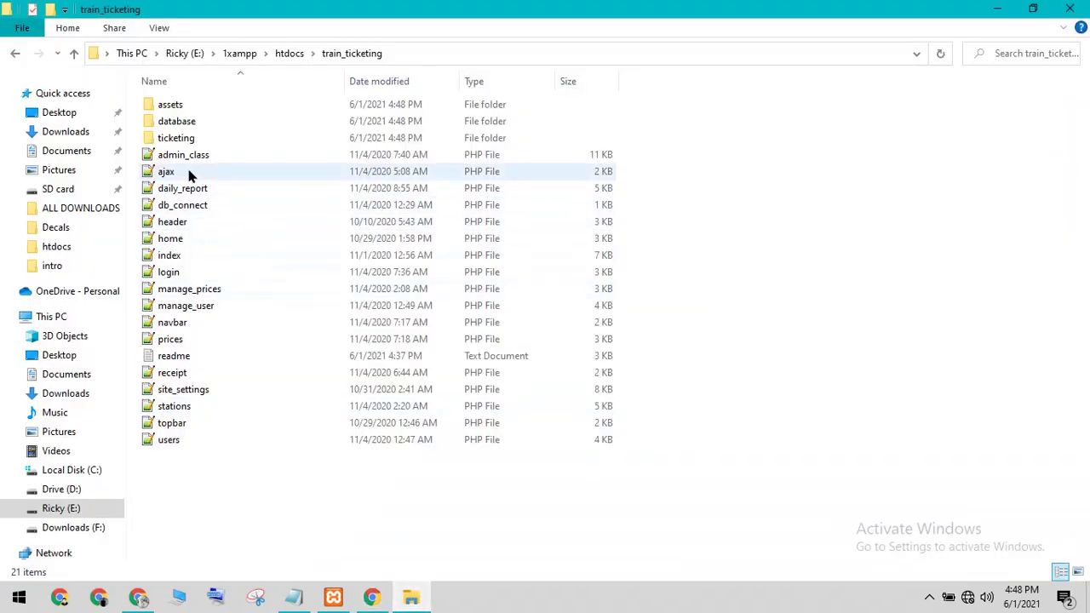
Step: Open index.php in Notepad++ and launch it in Chrome via the Run menu
click(184, 257)
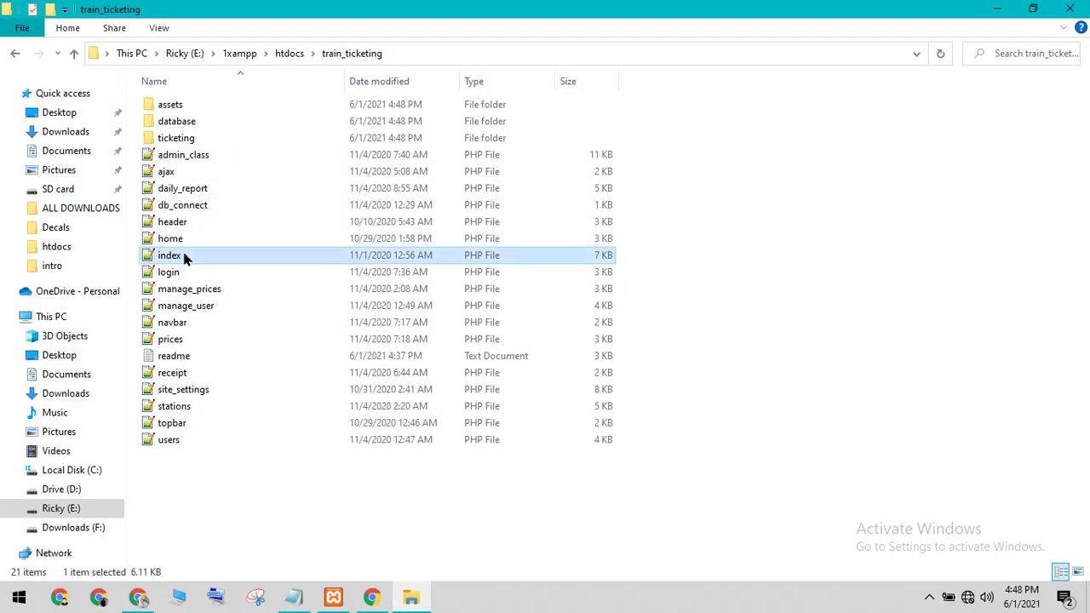
right_click(184, 257)
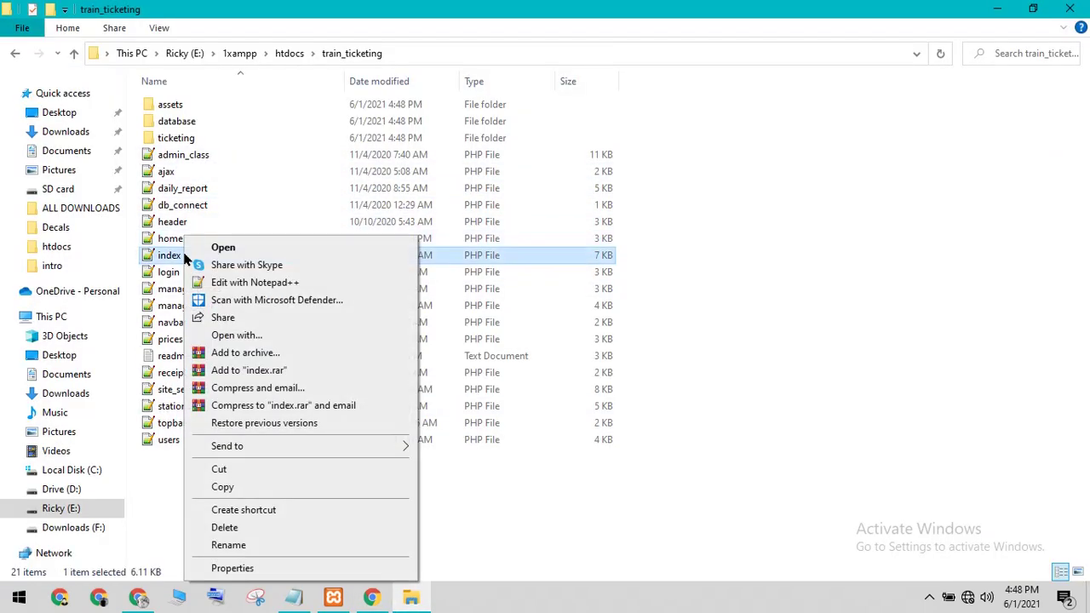
click(220, 287)
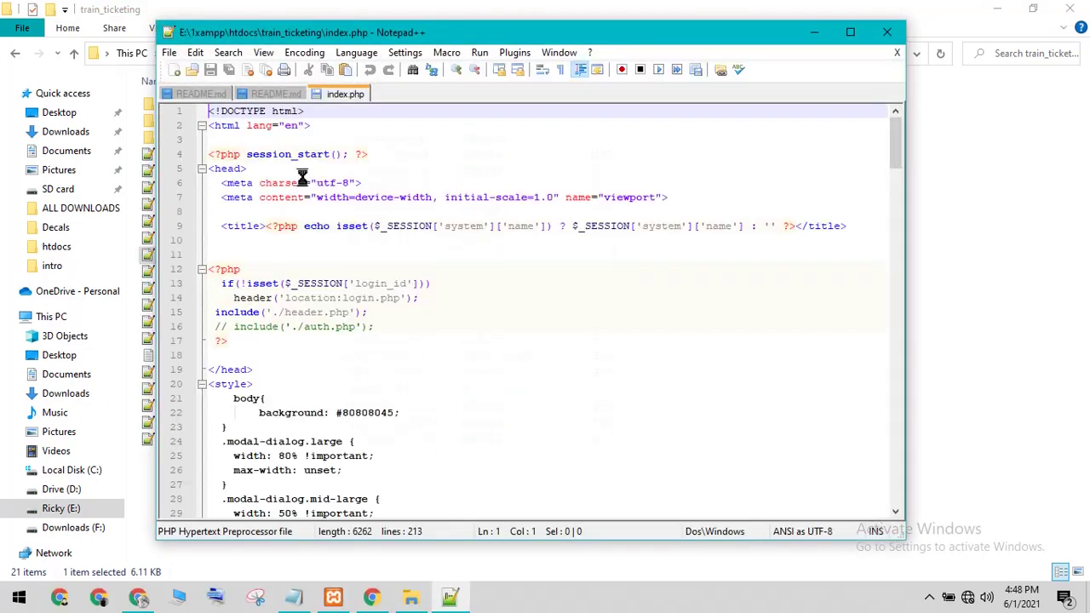
click(480, 52)
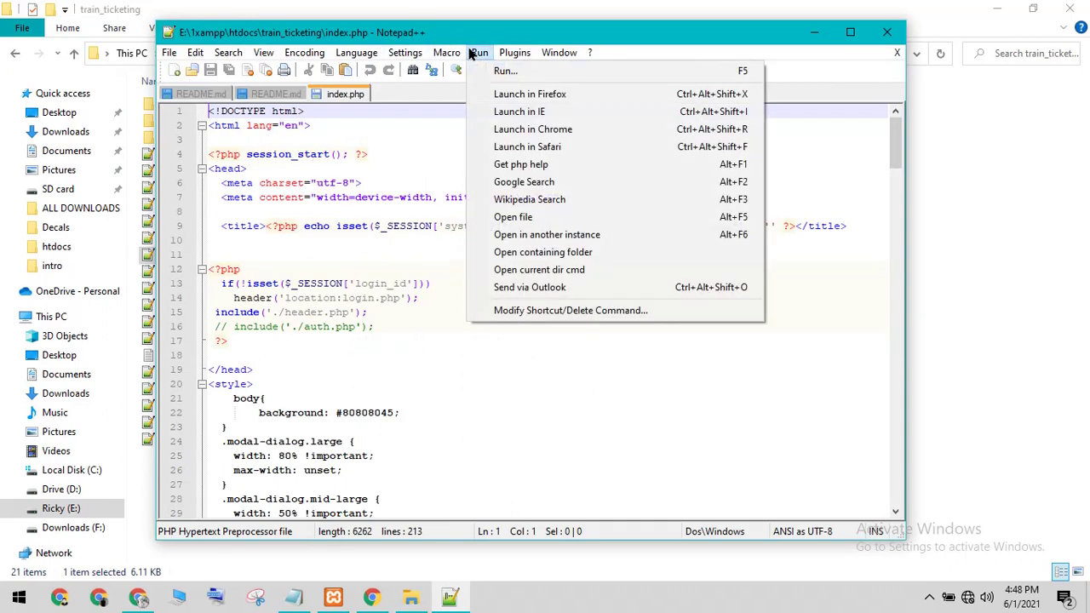
click(507, 132)
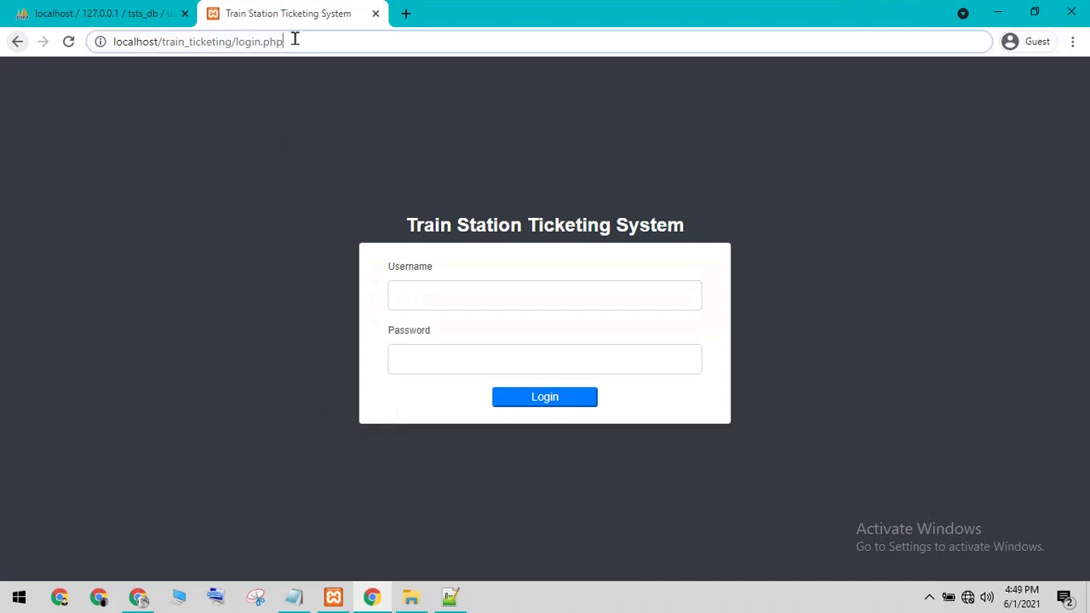
Step: Check the login page against the phpMyAdmin users table for the admin account
click(295, 38)
click(366, 125)
click(174, 12)
click(232, 13)
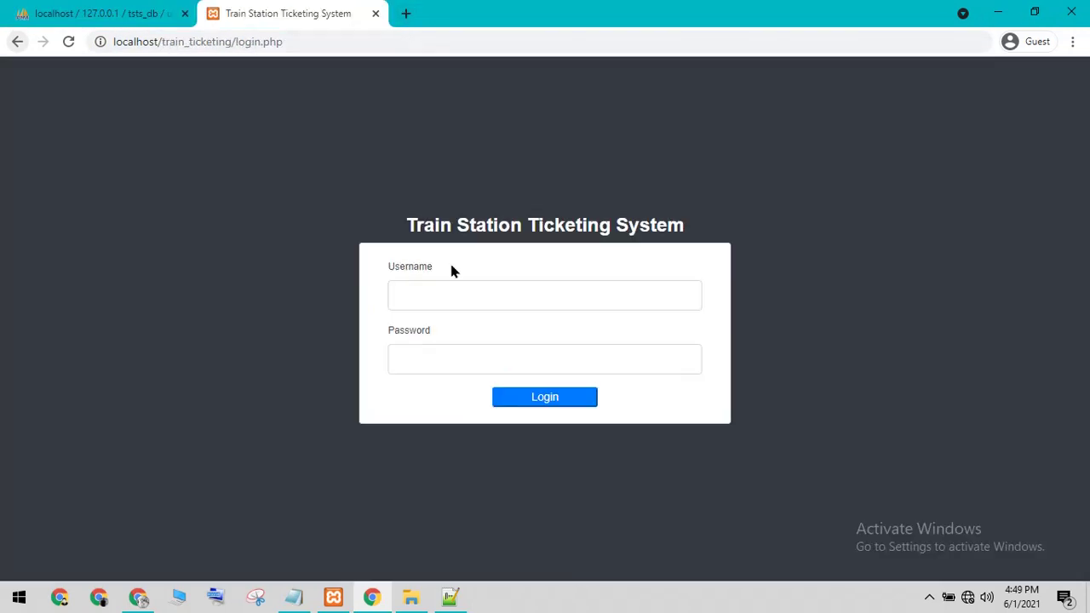
click(426, 283)
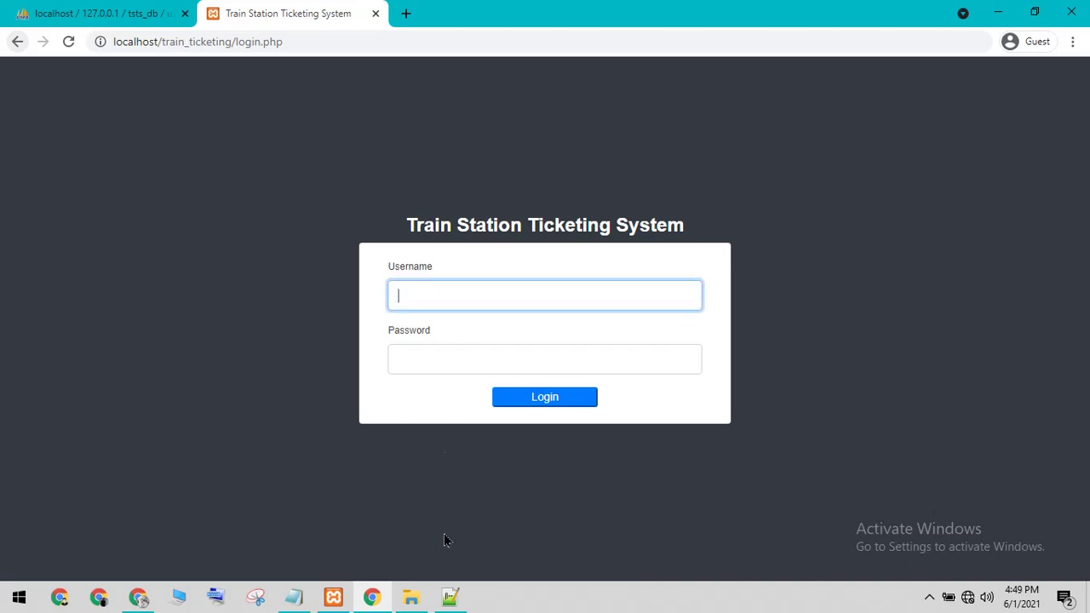
Step: Clear the old Notepad note and start noting the admin credentials
click(305, 597)
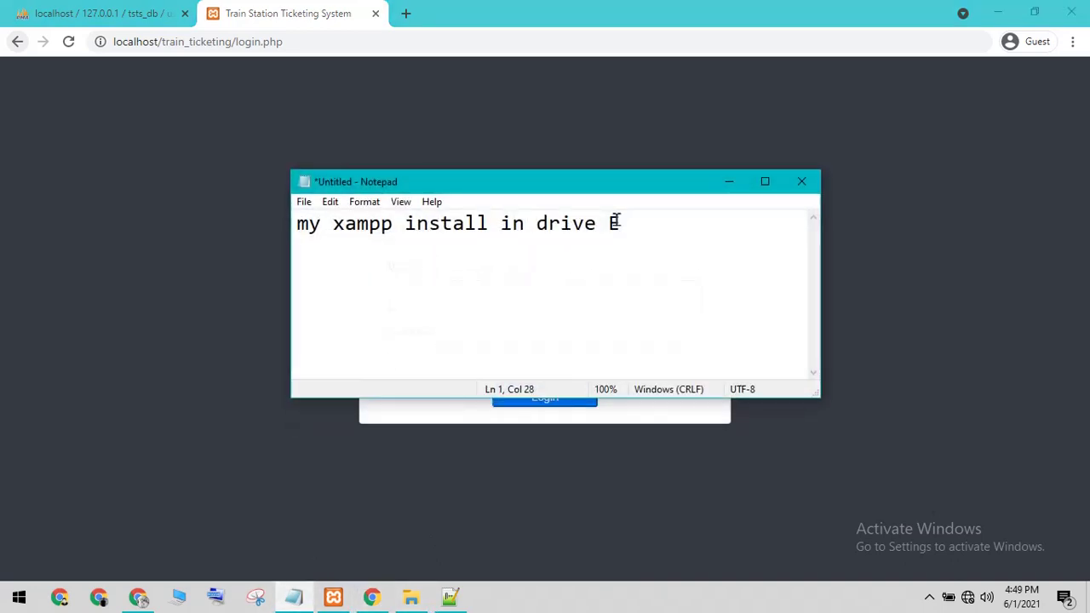
key(ctrl+a)
key(Delete)
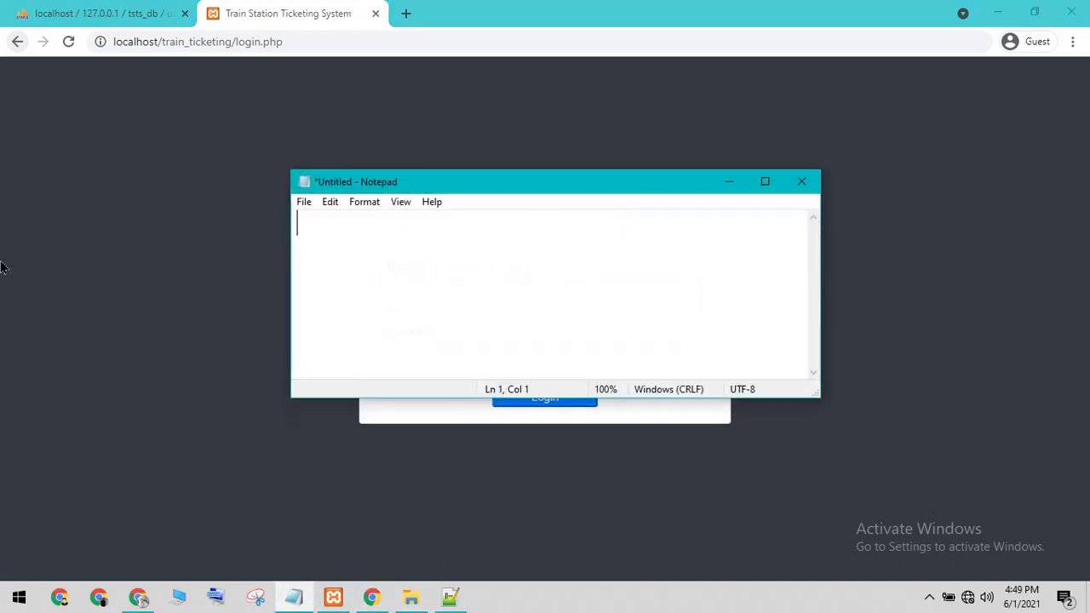
text(admin123)
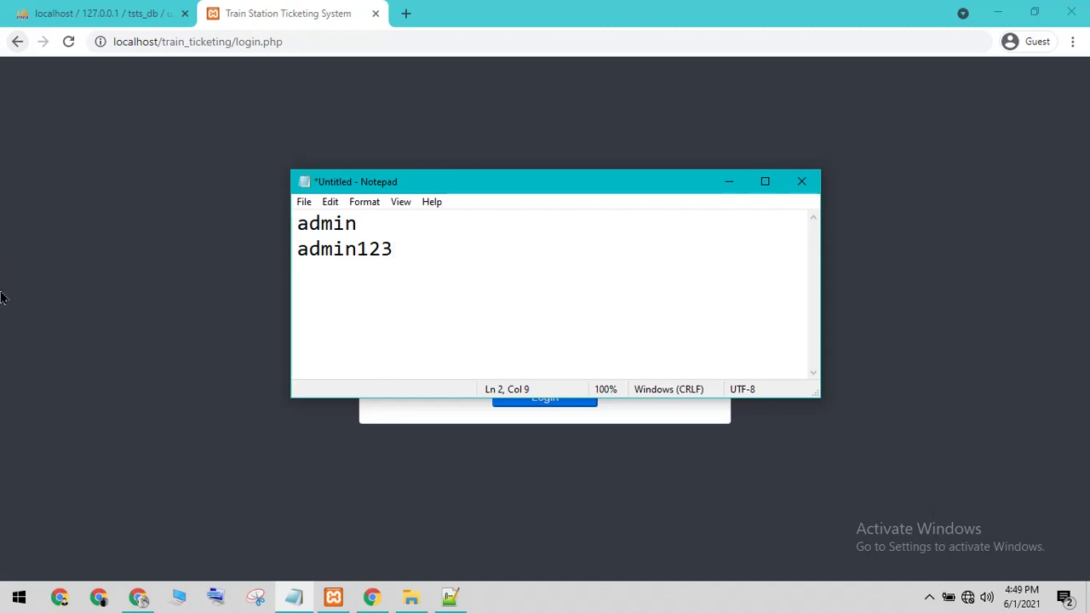
Step: Enter the admin username and password on the login form and log in
click(95, 253)
click(419, 290)
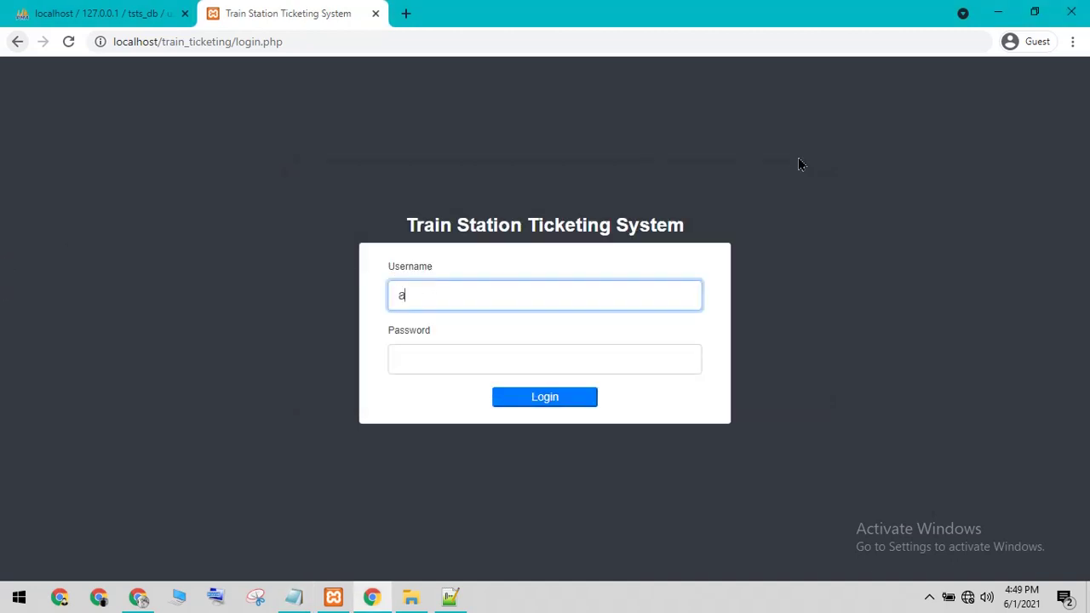
key(Tab)
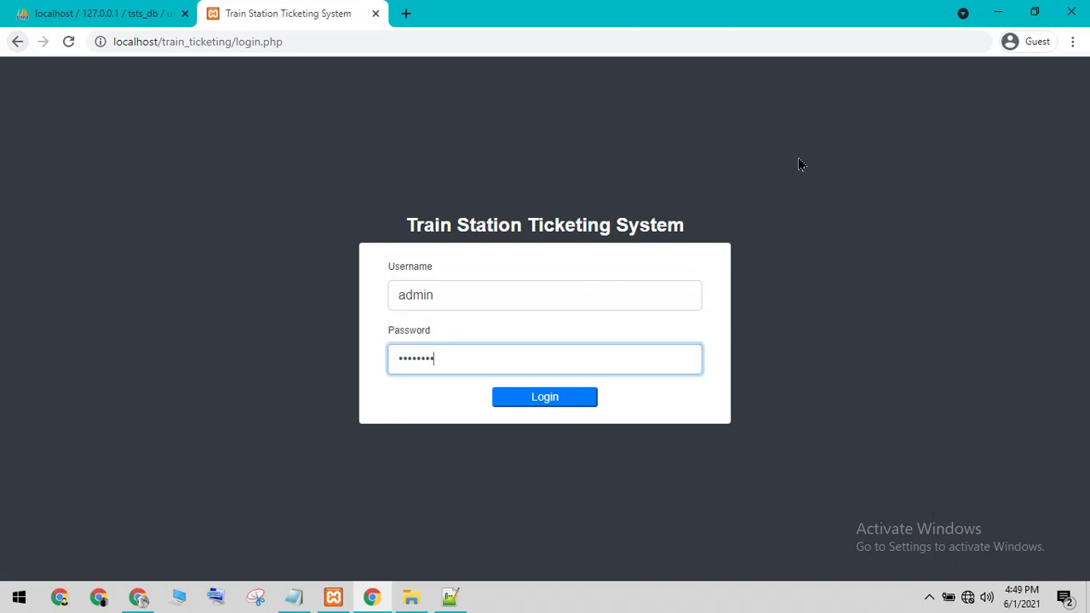
click(577, 403)
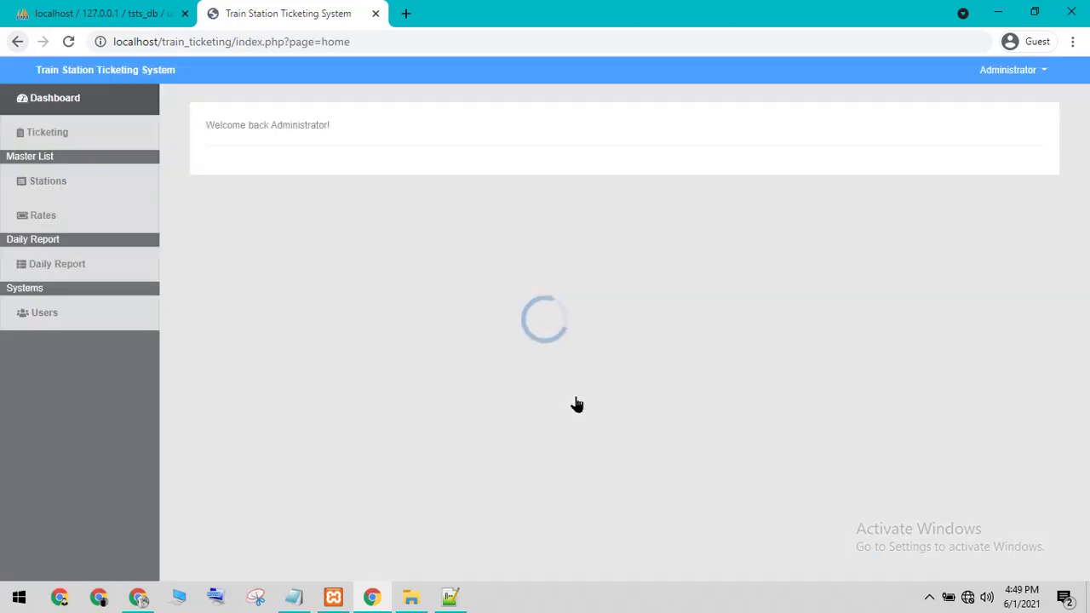
Step: Zoom the page in and open the stations management page
key(ctrl+plus)
key(ctrl+plus)
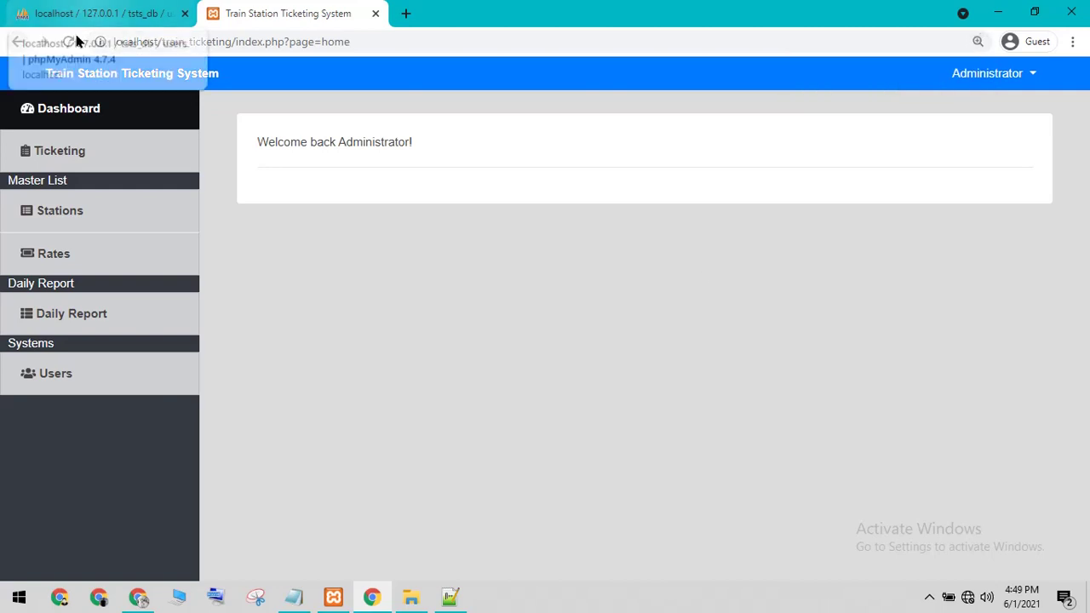
click(59, 145)
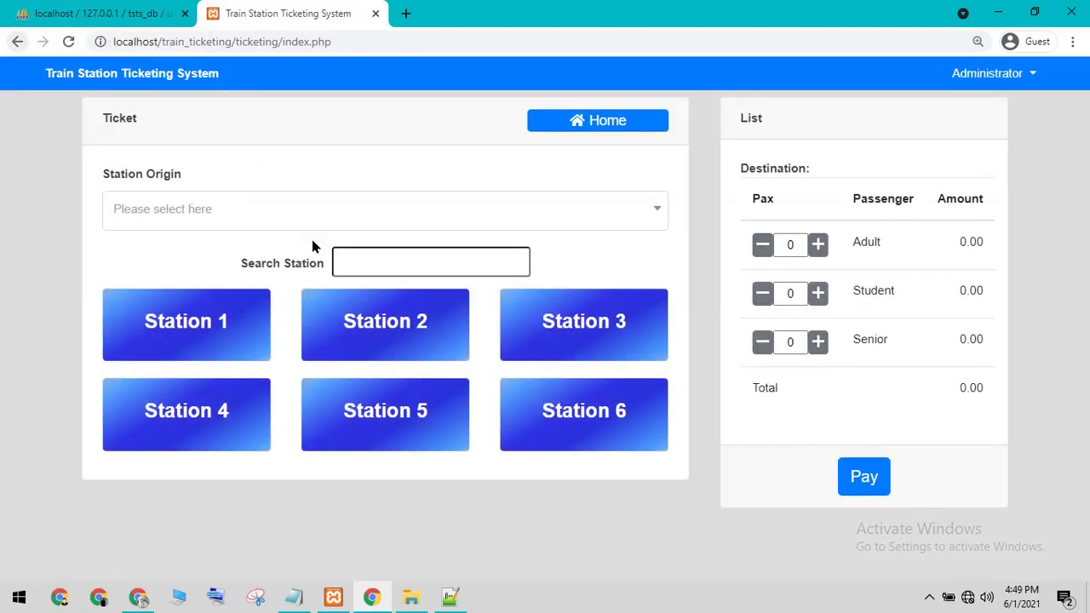
click(594, 123)
click(73, 225)
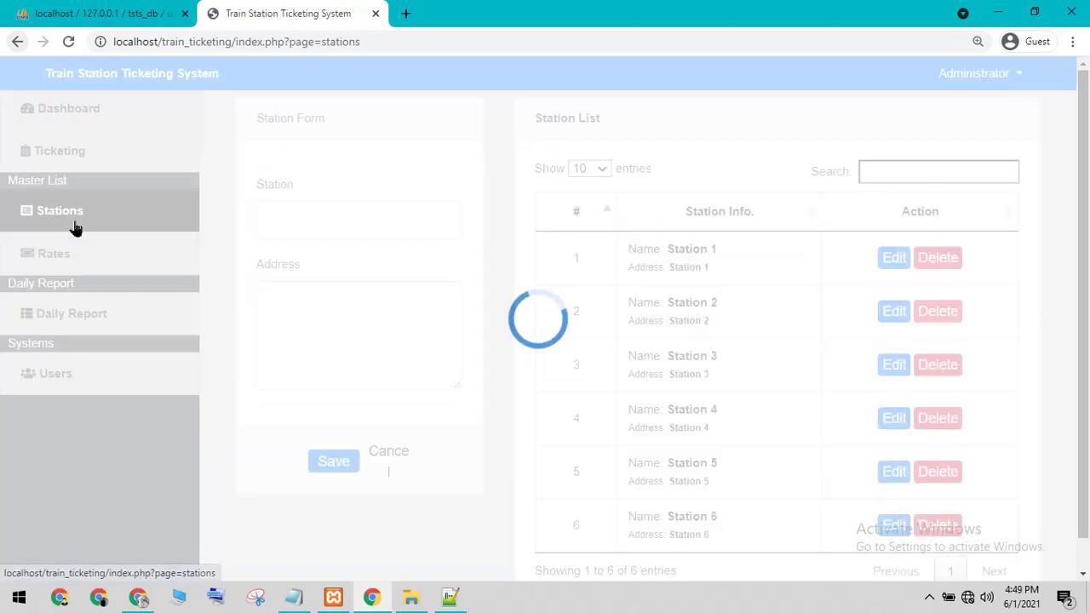
Step: Save a station named 'test' with address 'test', check it in the list, then open Ticketing
click(322, 231)
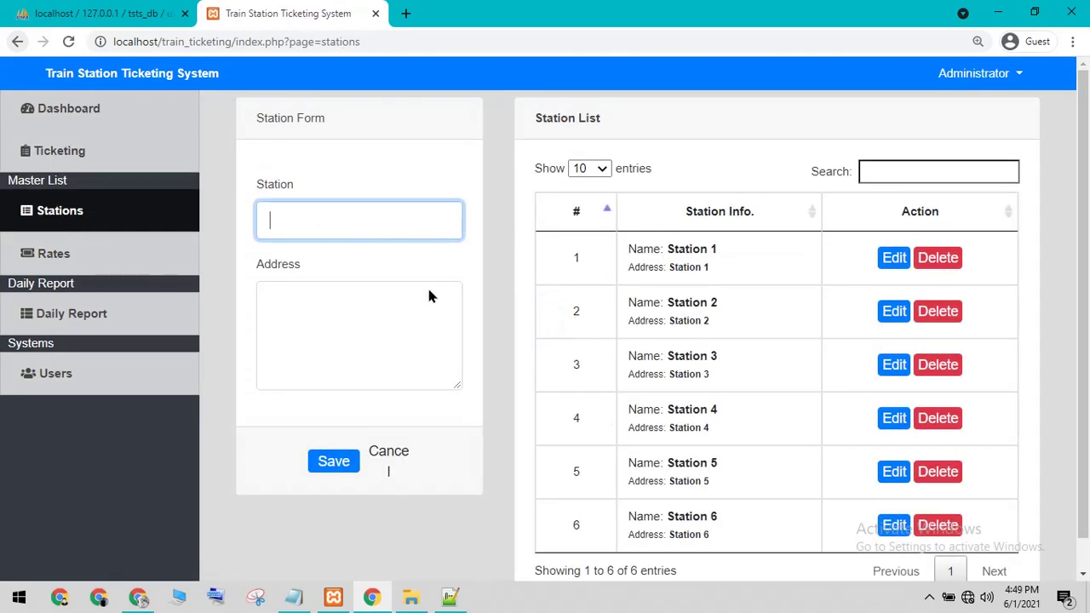
text(test)
click(329, 355)
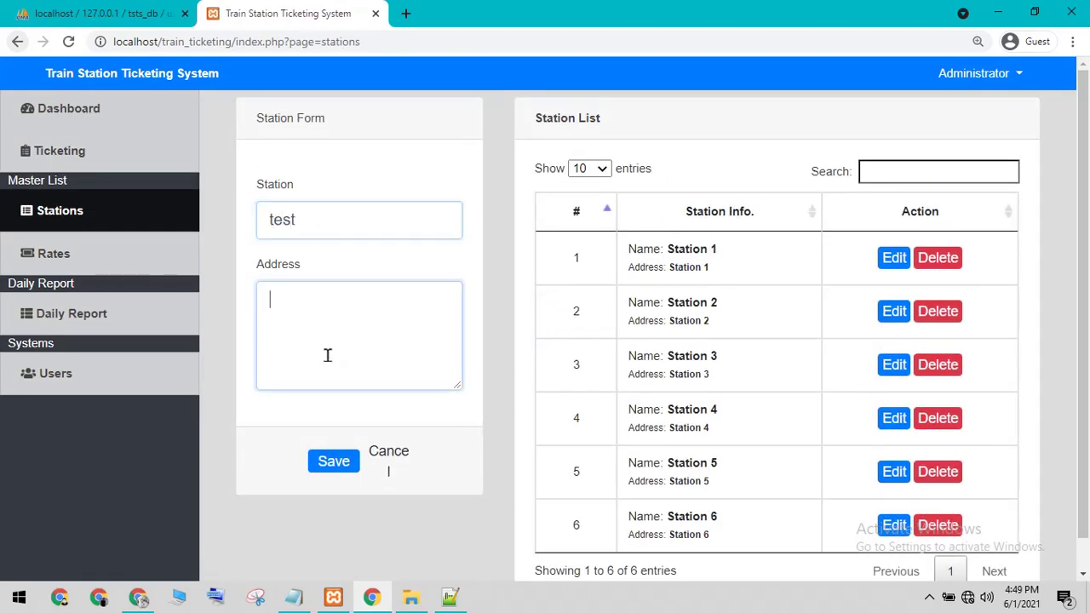
text(test)
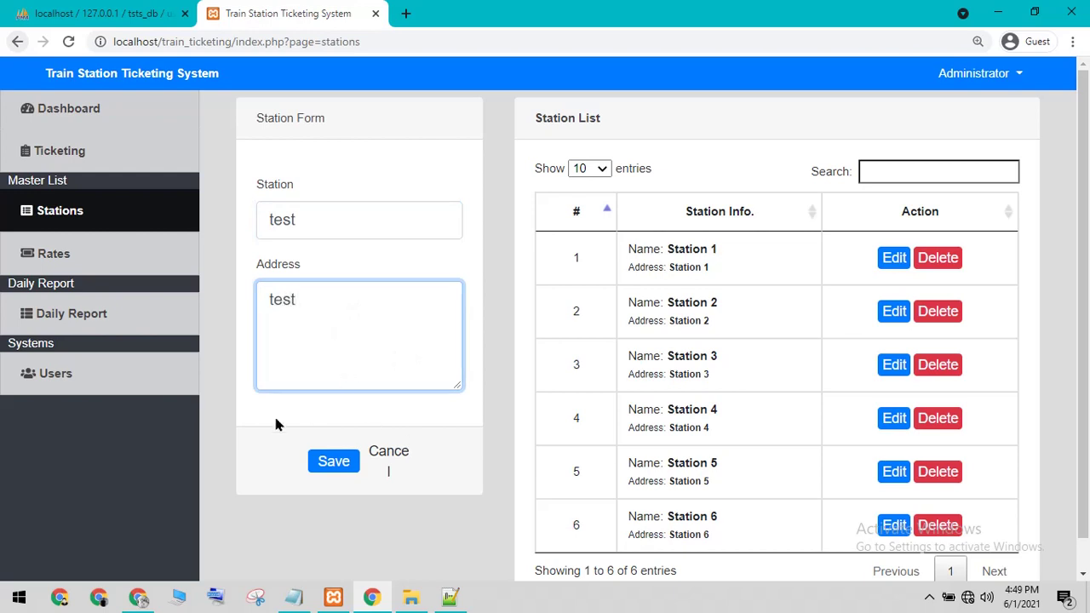
click(348, 459)
click(344, 461)
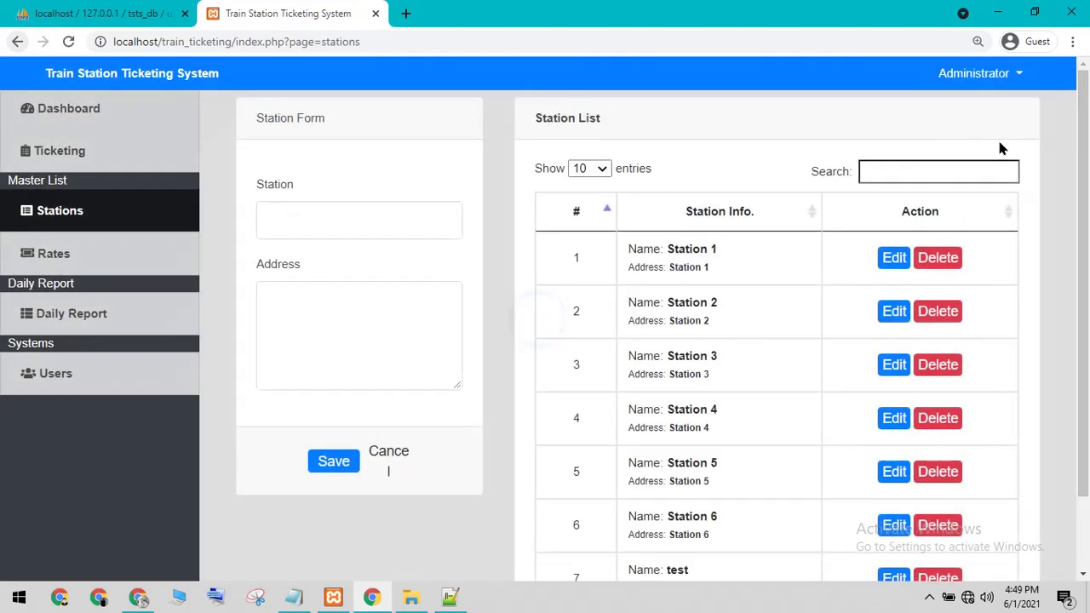
scroll(830, 418, down, 1)
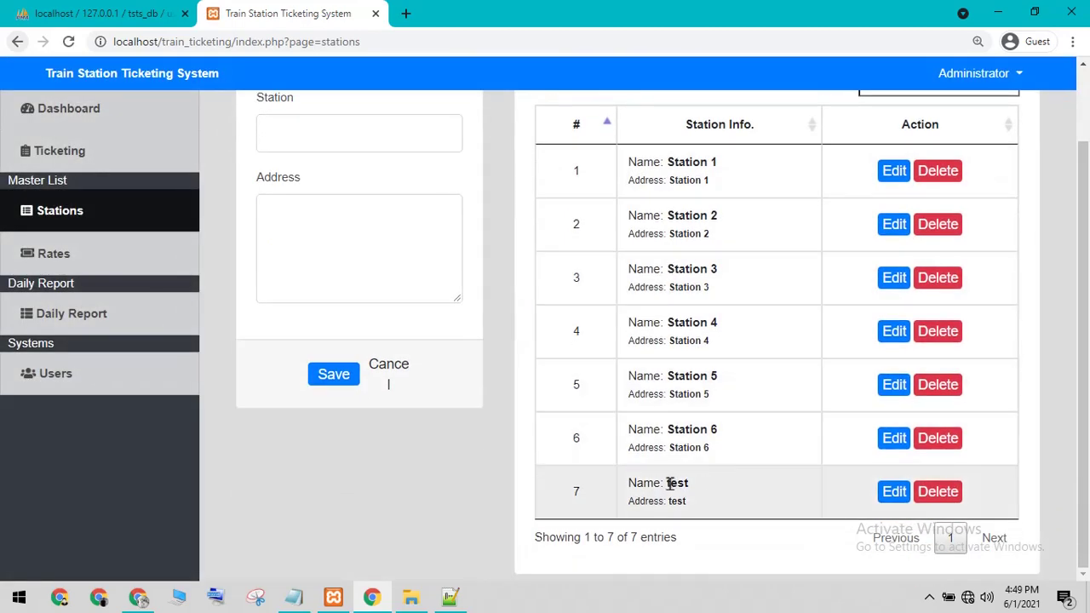
drag(664, 488, 580, 463)
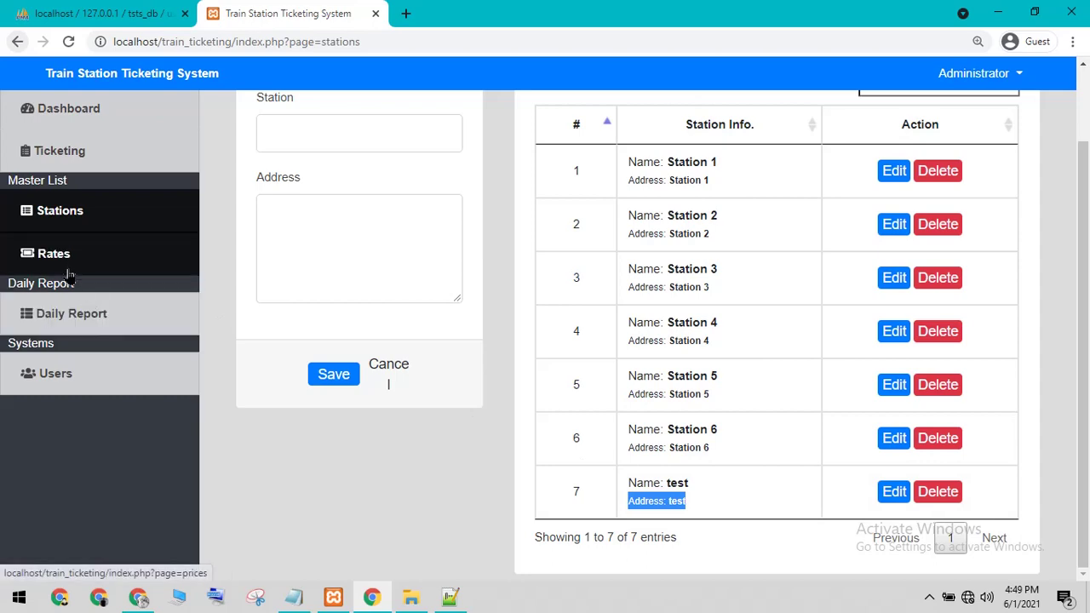
click(67, 150)
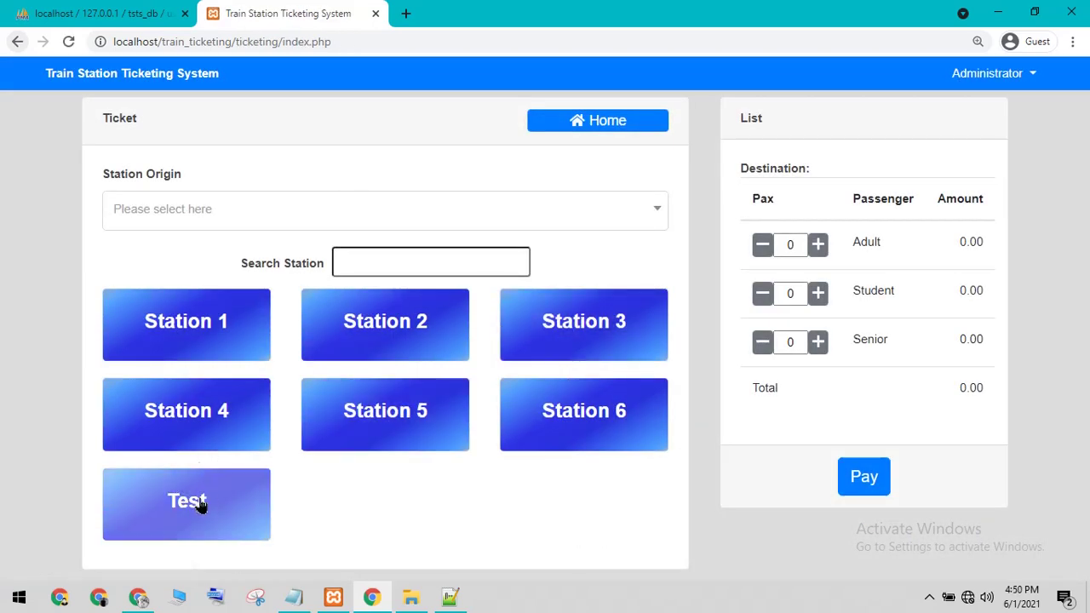
Step: Set Test as the origin station and pick a destination for it
click(199, 504)
click(341, 209)
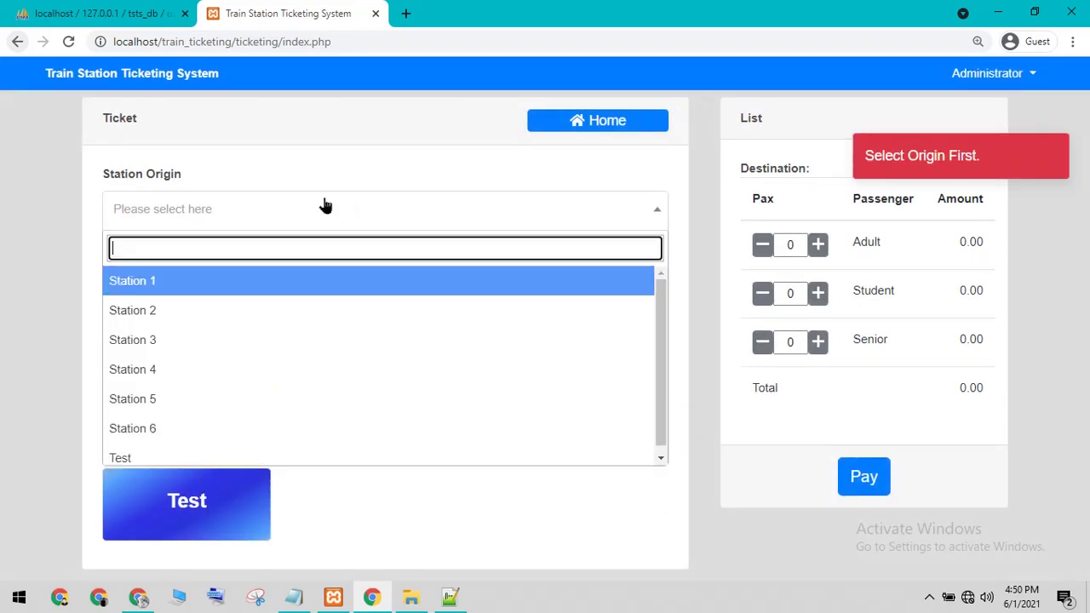
click(138, 464)
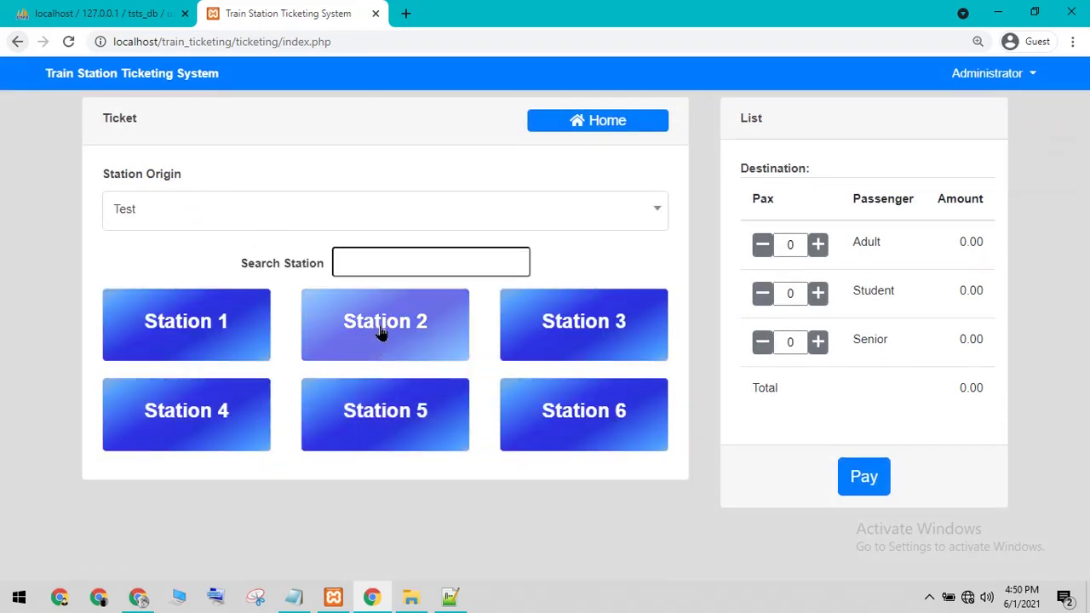
click(378, 332)
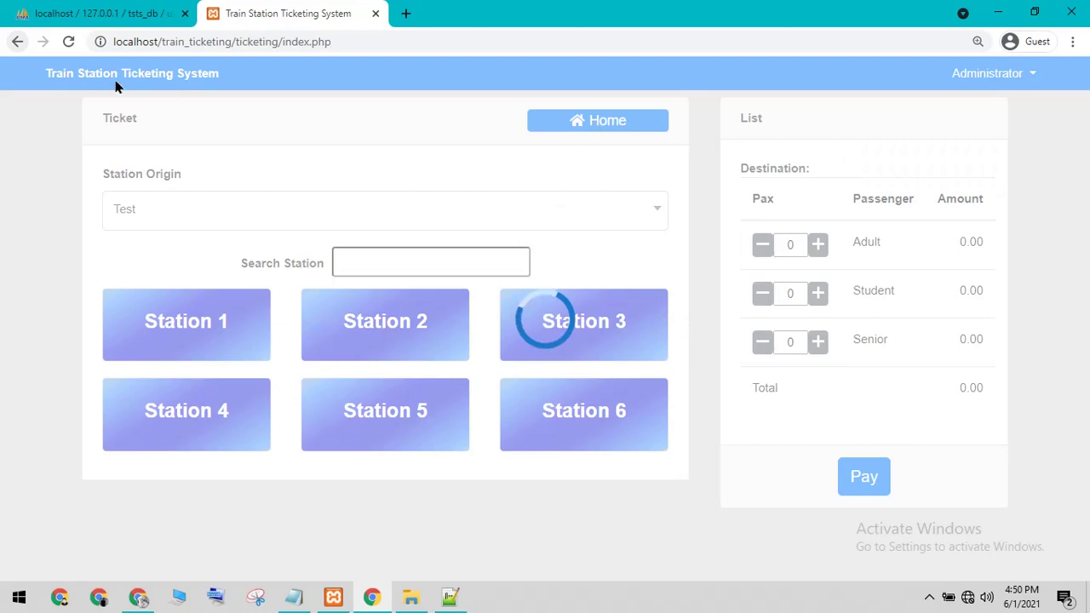
Step: Go back, reopen the ticket-selling page, and return to the administrator dashboard
click(18, 42)
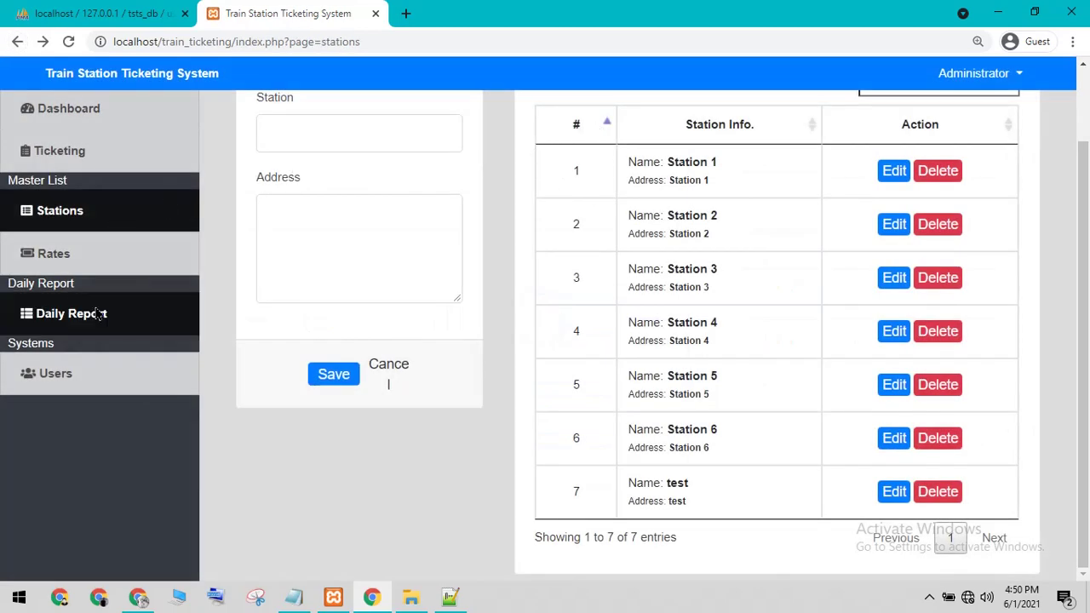
click(61, 154)
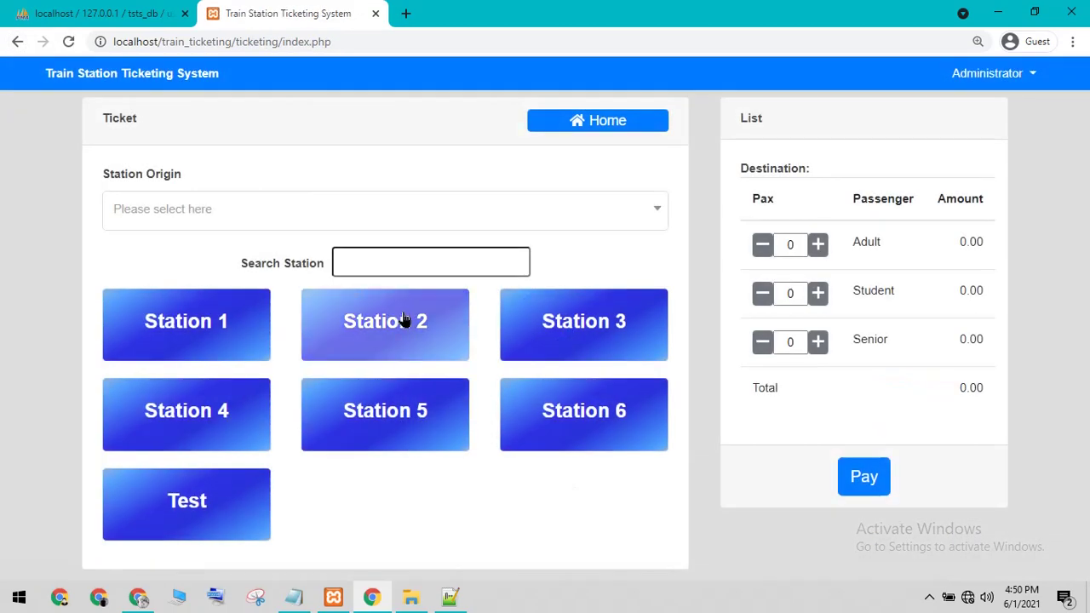
click(574, 128)
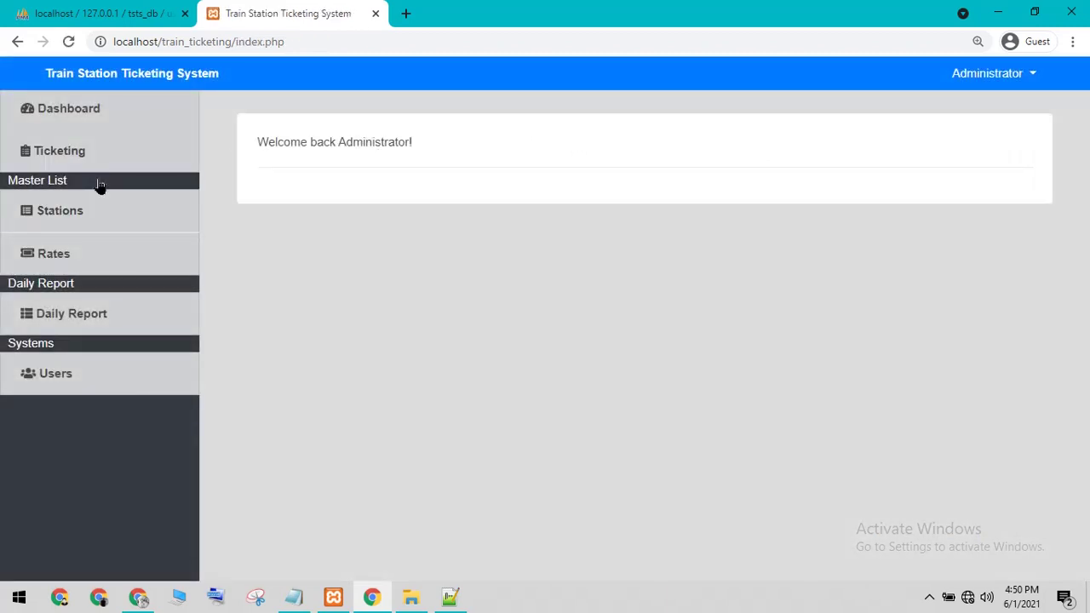
Step: Delete the 'test' station in row 7 of the Stations list and confirm with Continue
click(64, 120)
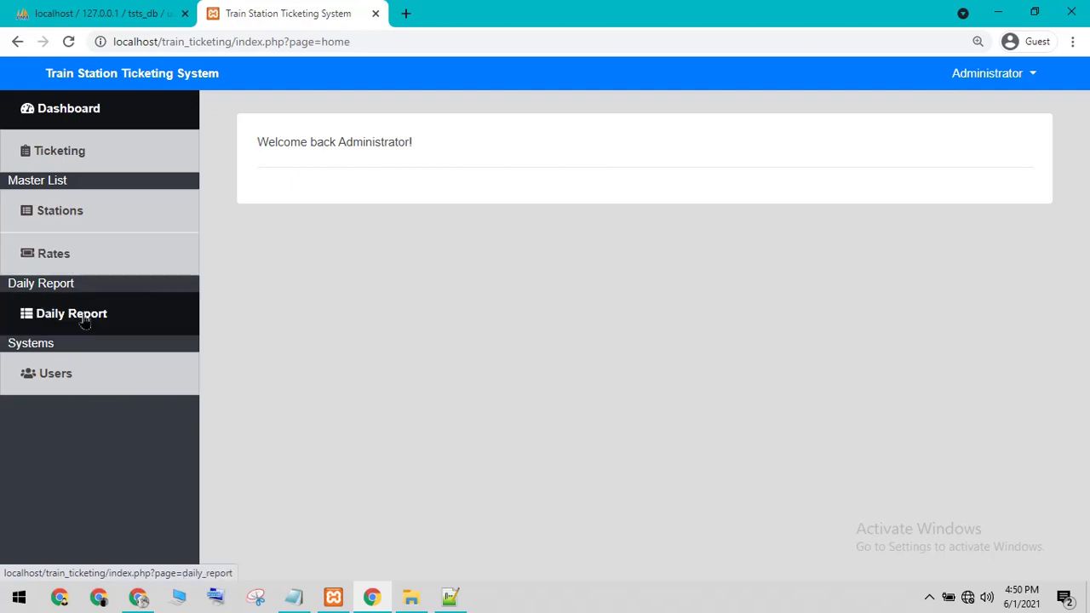
click(54, 224)
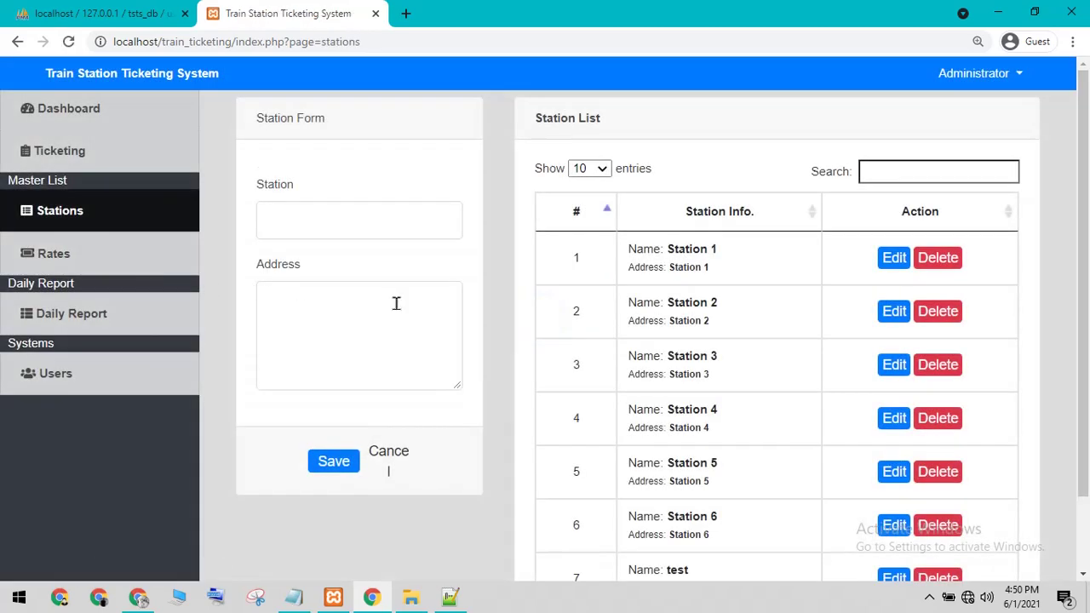
scroll(726, 501, down, 1)
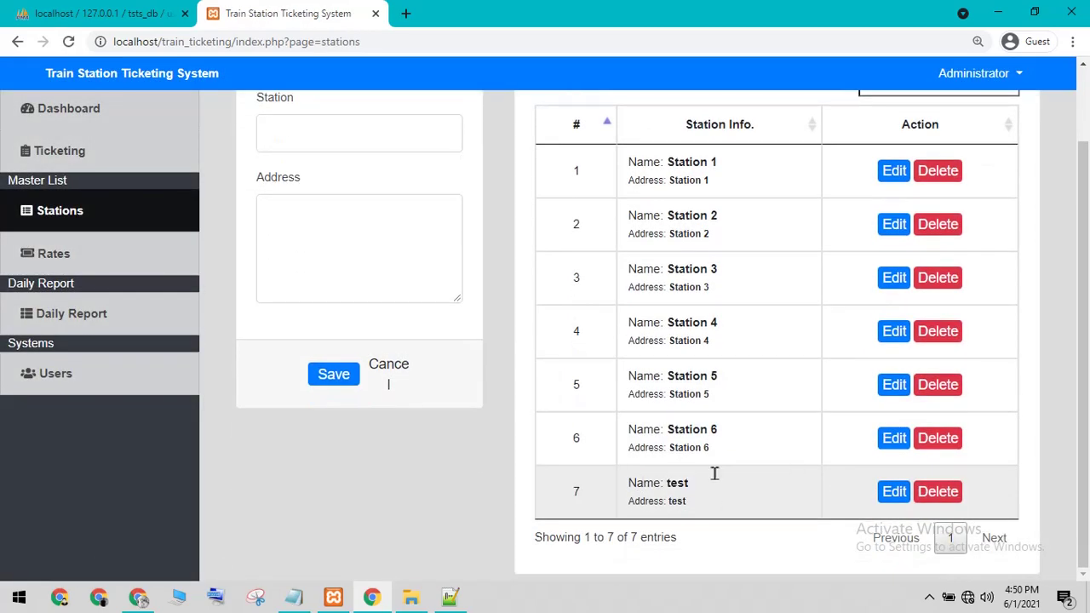
click(936, 492)
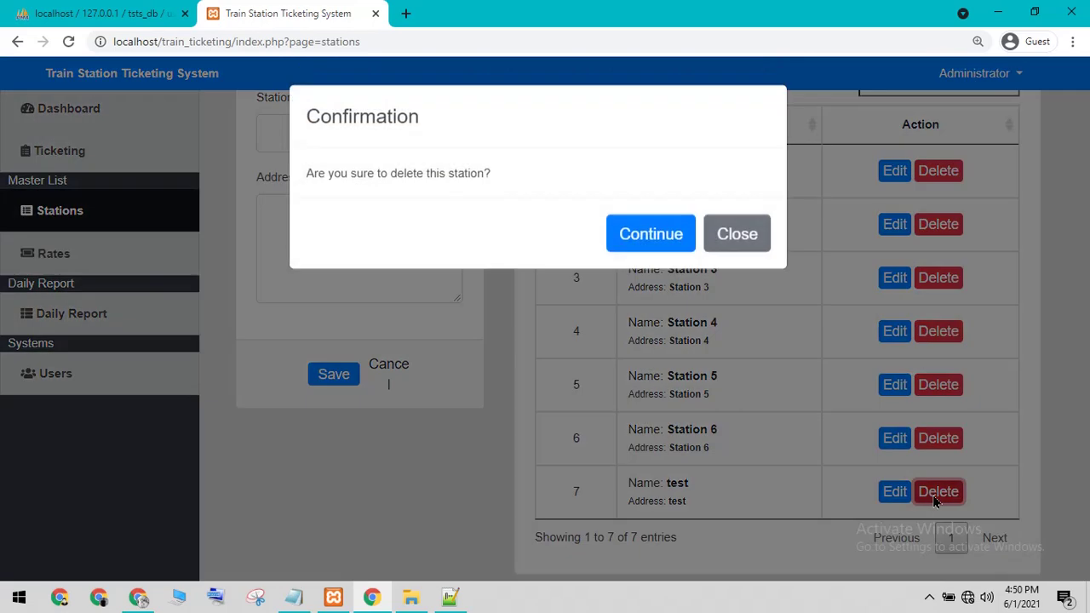
click(681, 238)
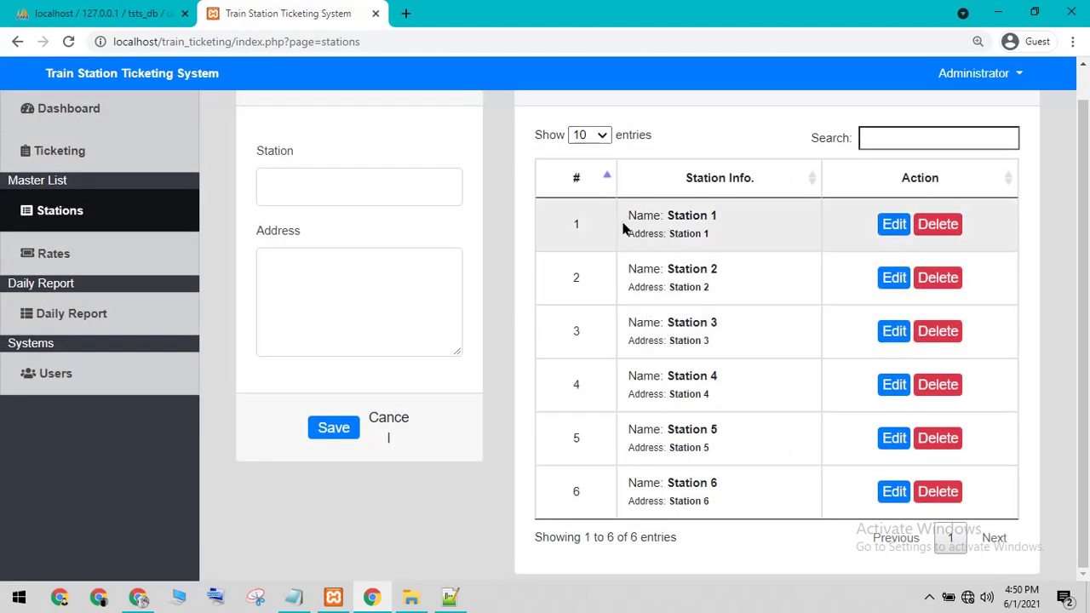
scroll(567, 282, up, 1)
scroll(566, 283, up, 1)
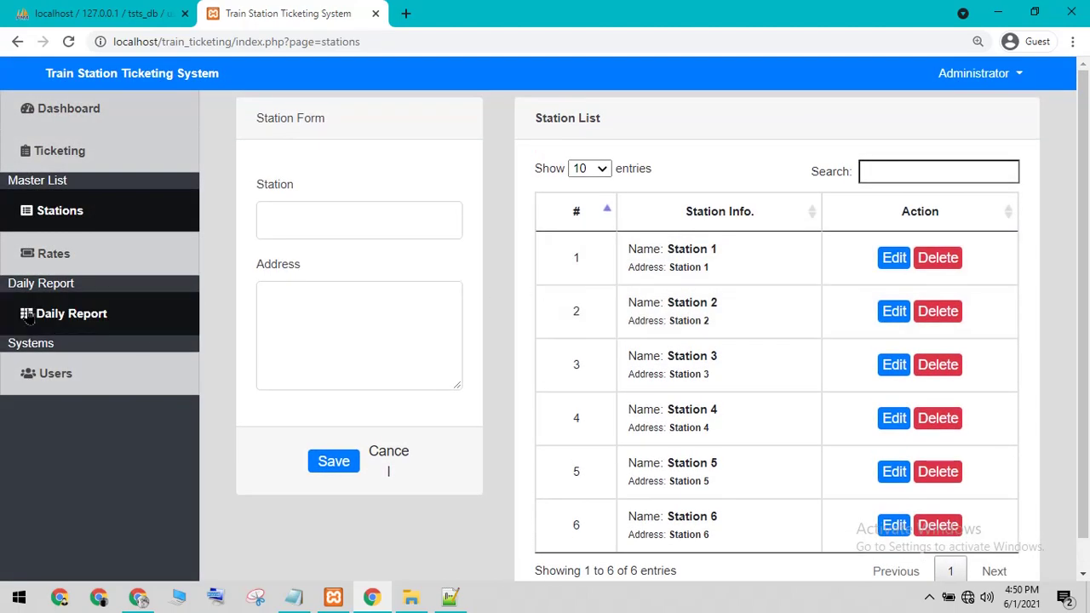
Step: On the Rates page, view Station 2's prices at reduced zoom, then cancel
click(75, 278)
click(643, 275)
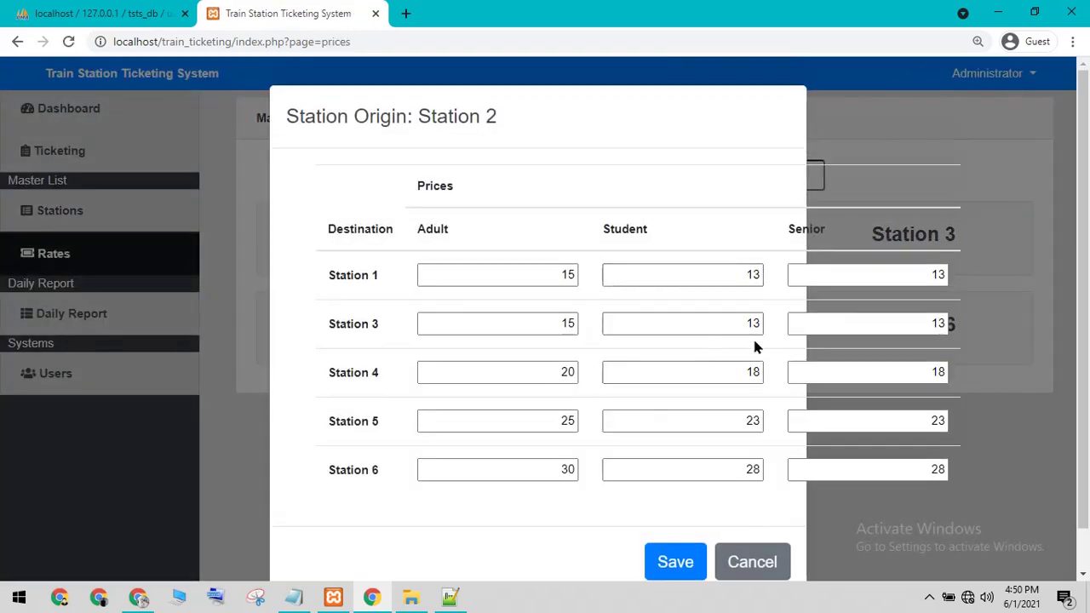
key(ctrl+minus)
key(ctrl+minus)
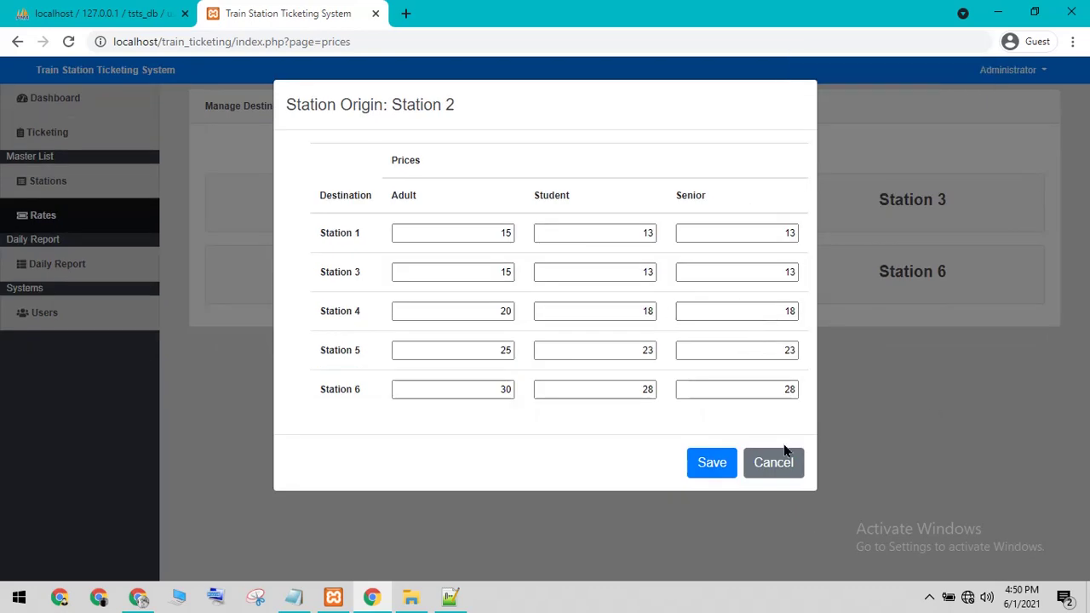
click(770, 463)
Step: Open Station 5's price table and clear the selected Station 6 Senior price
click(634, 283)
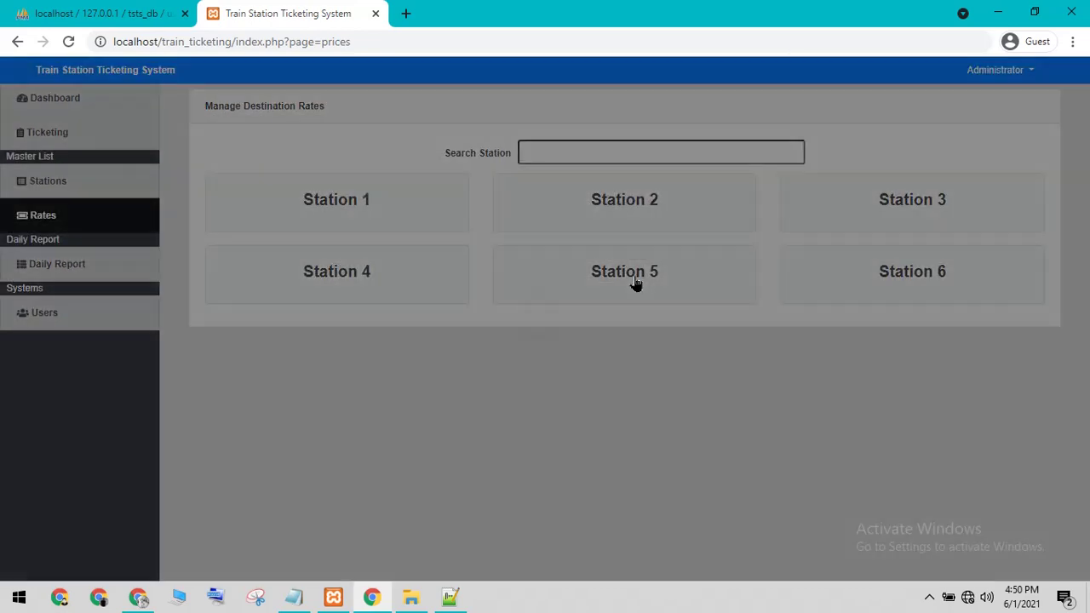
drag(749, 390, 845, 411)
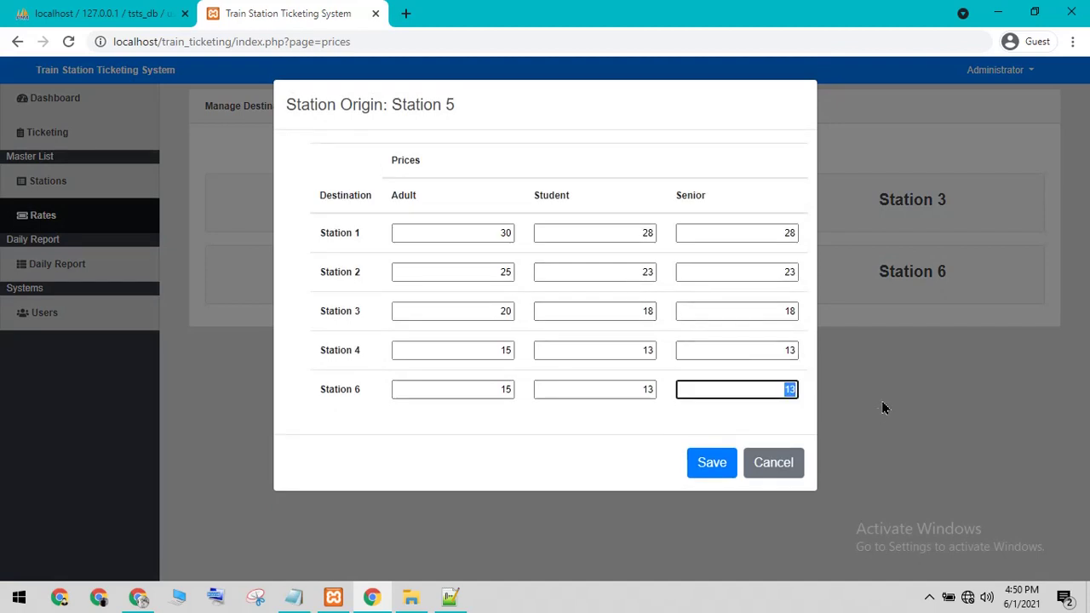
click(863, 401)
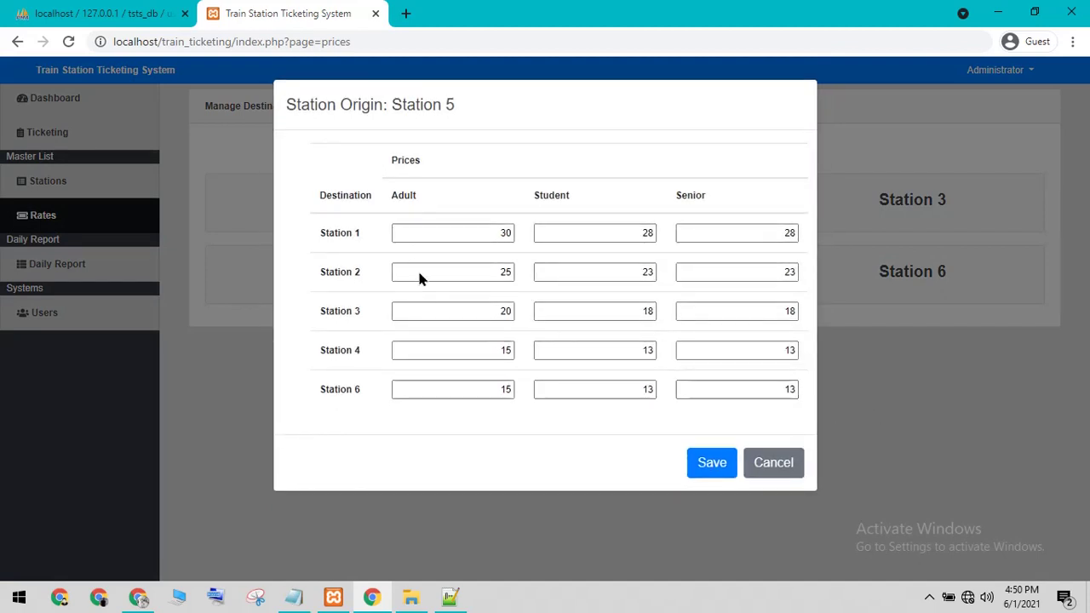
Step: Close Station 5's prices, open the daily sales report, and cancel its printing
click(785, 471)
click(64, 271)
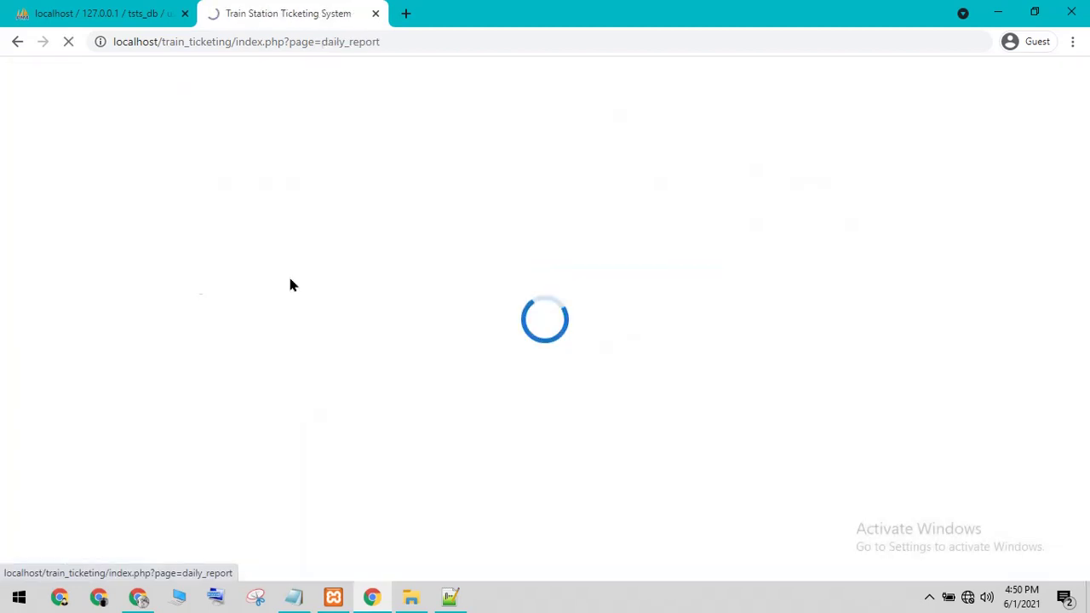
click(595, 349)
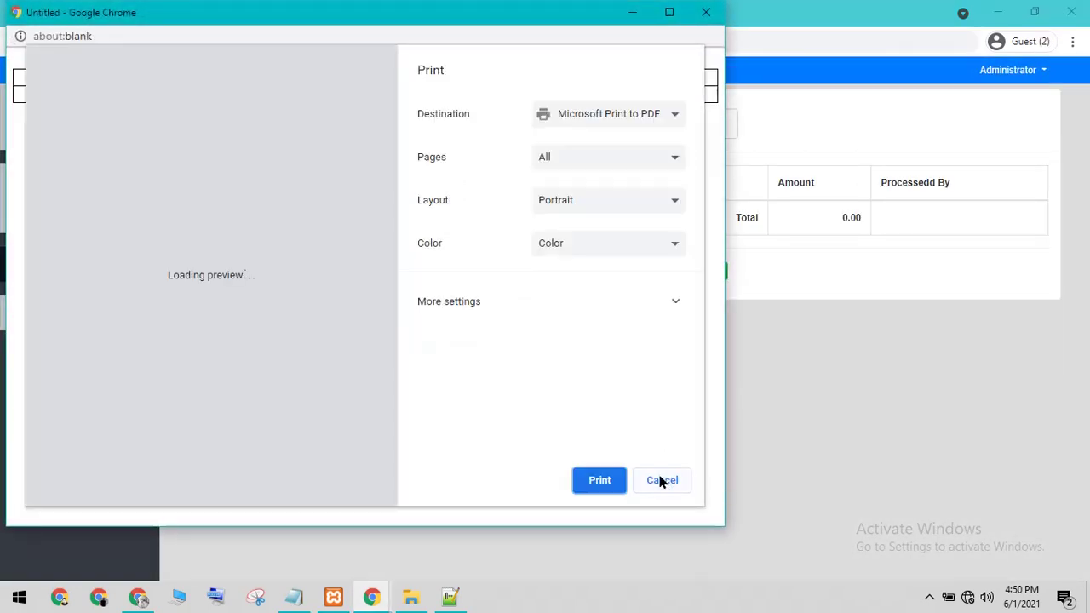
click(661, 480)
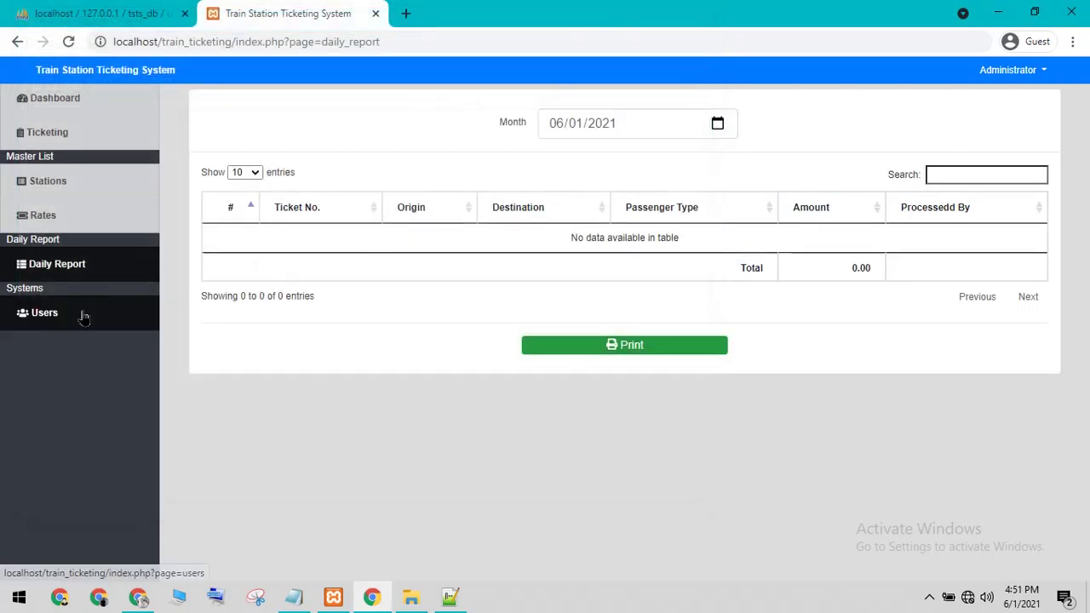
Step: Filter the User List by 'adm', then delete the search text so three users show
click(83, 310)
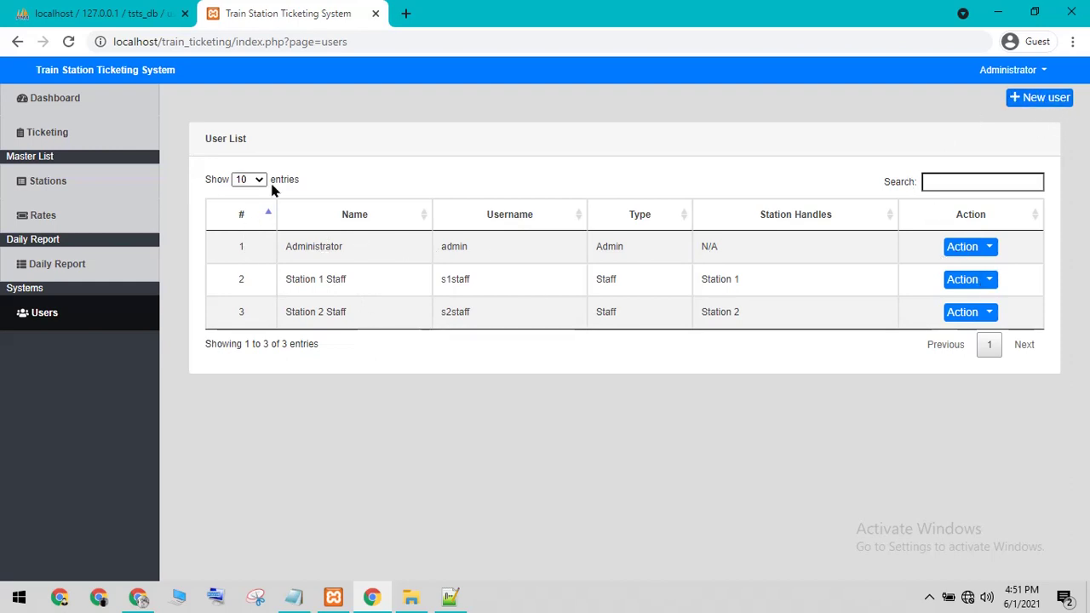
click(951, 182)
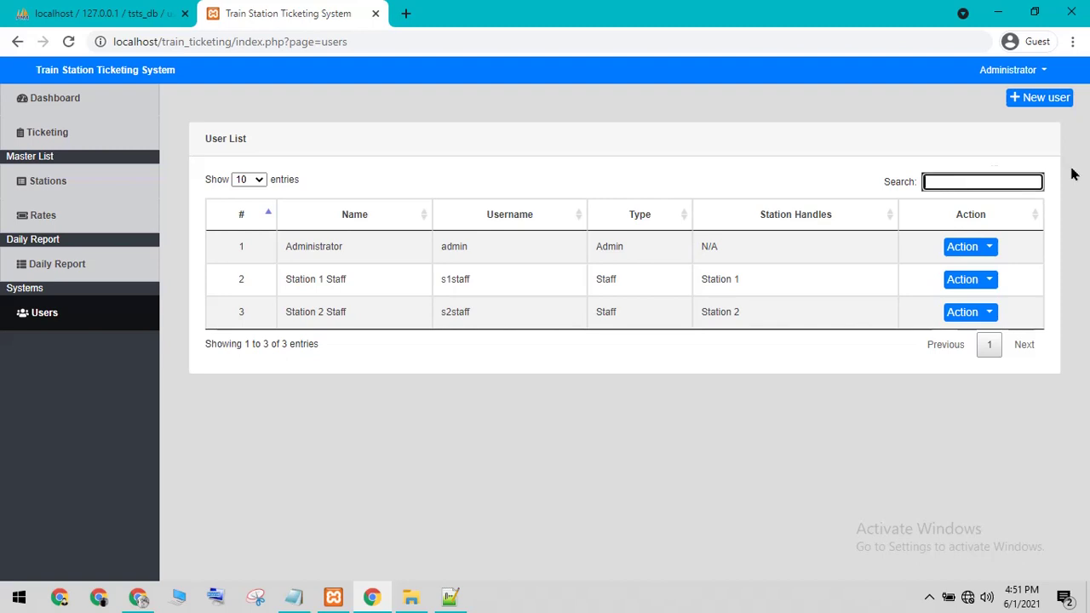
text(adm)
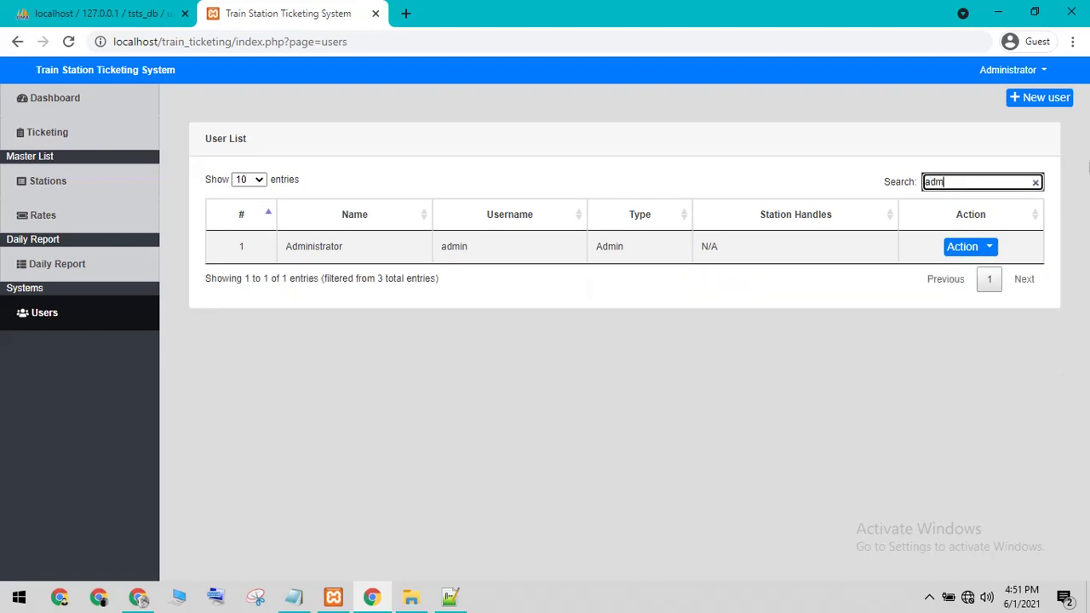
key(BackSpace)
key(BackSpace)
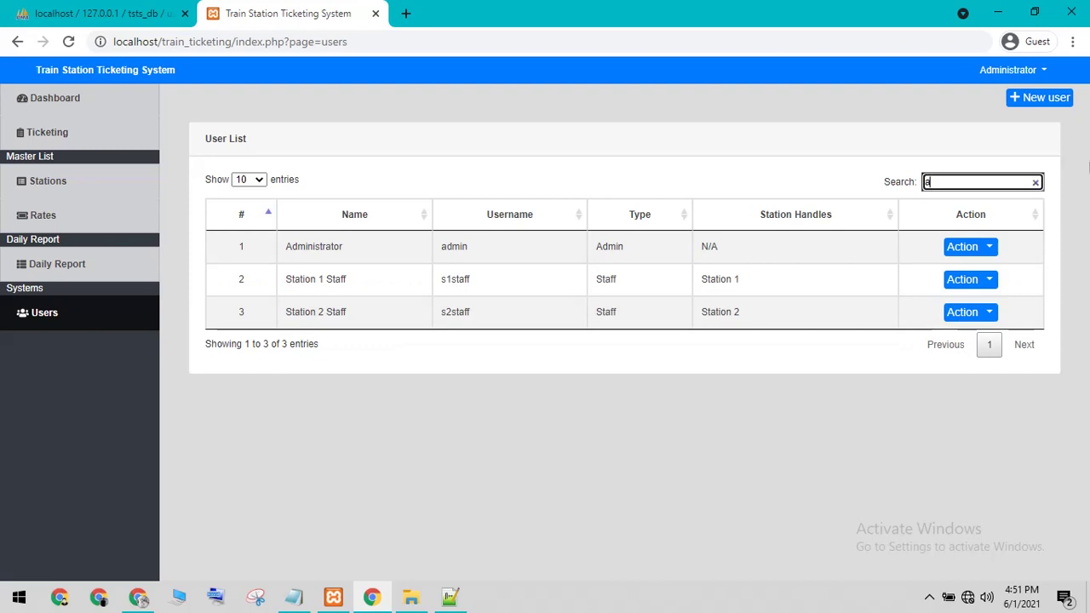
text(dm)
key(BackSpace)
Step: Open the ticket-selling page and choose Station 3 as the origin station
click(98, 269)
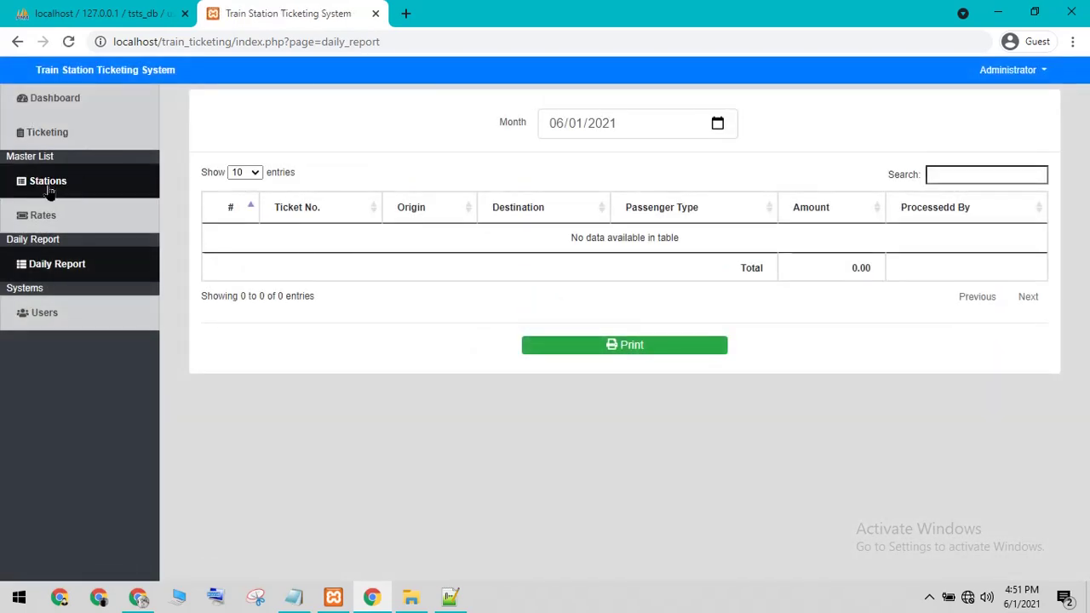
click(48, 188)
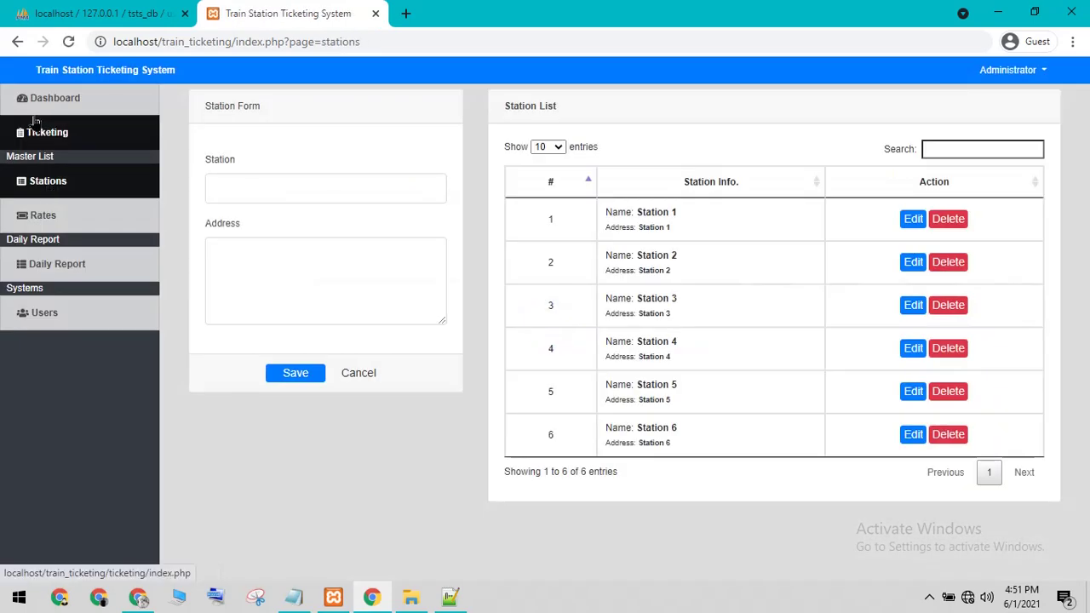
click(44, 132)
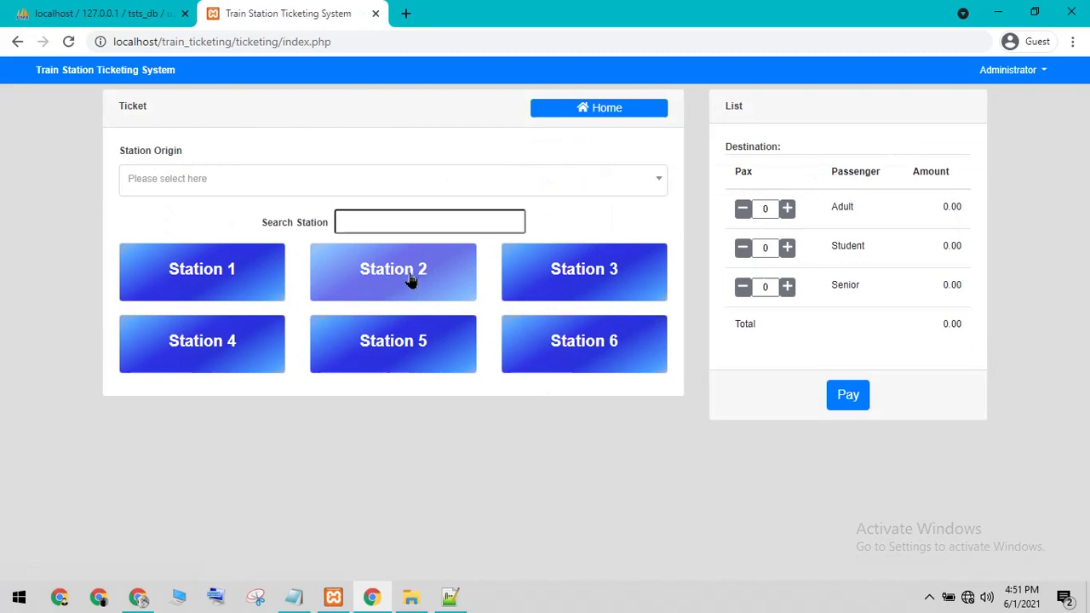
click(201, 189)
click(217, 286)
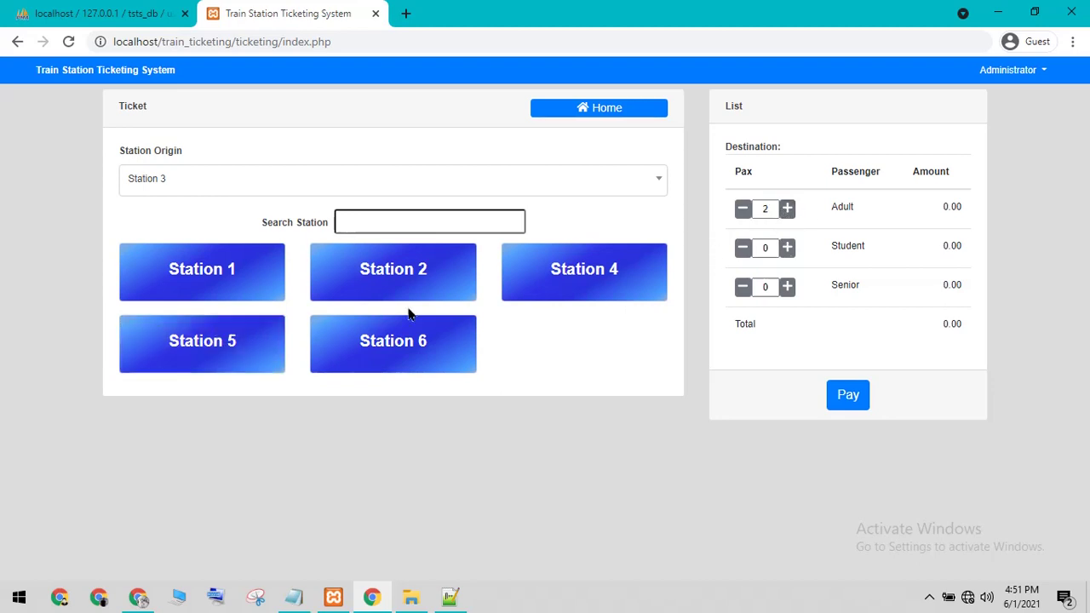
click(843, 393)
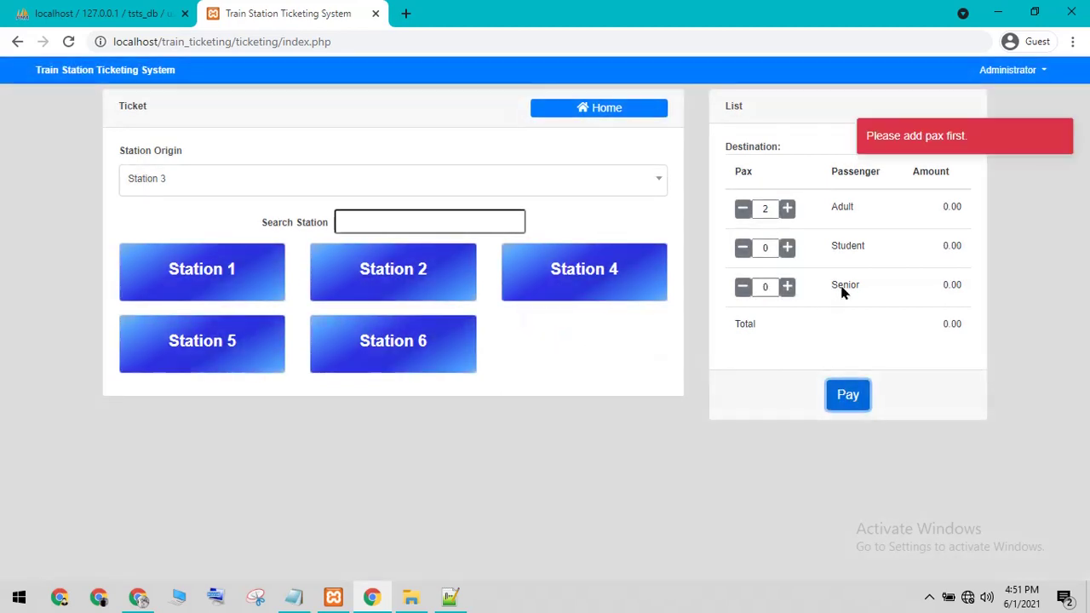
drag(895, 133, 980, 153)
click(941, 162)
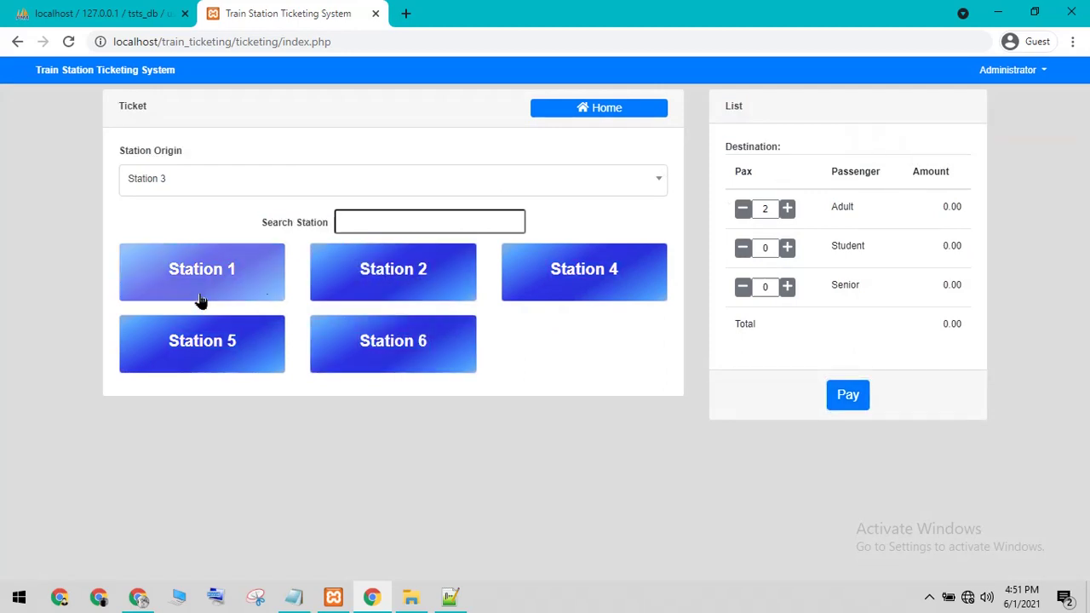
Step: Ticket Station 3 to Station 6 for one student at 23.00, cancelling the 100 payment
click(381, 354)
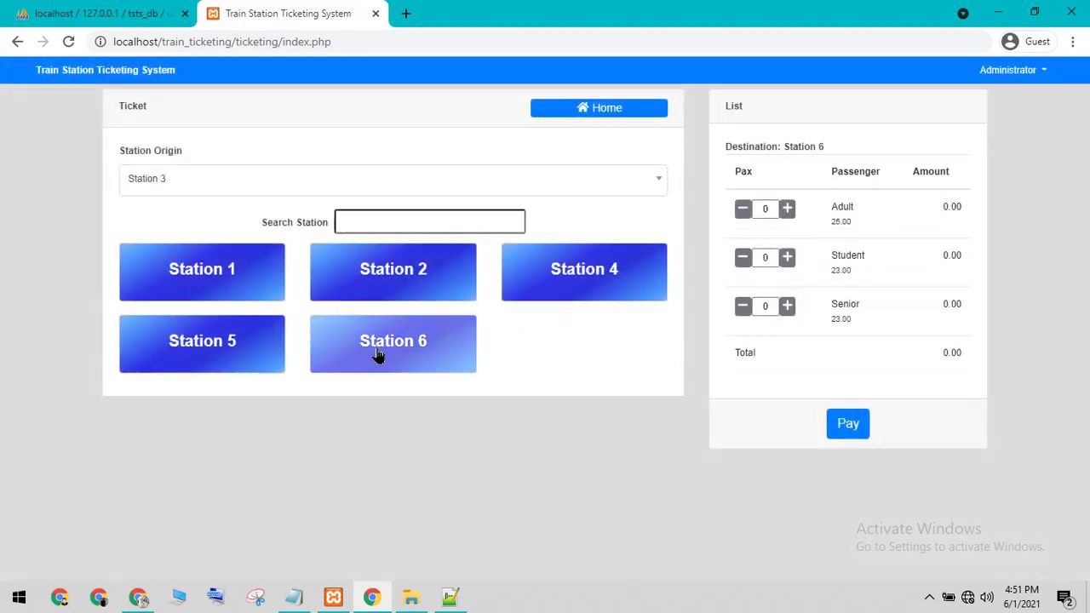
click(787, 258)
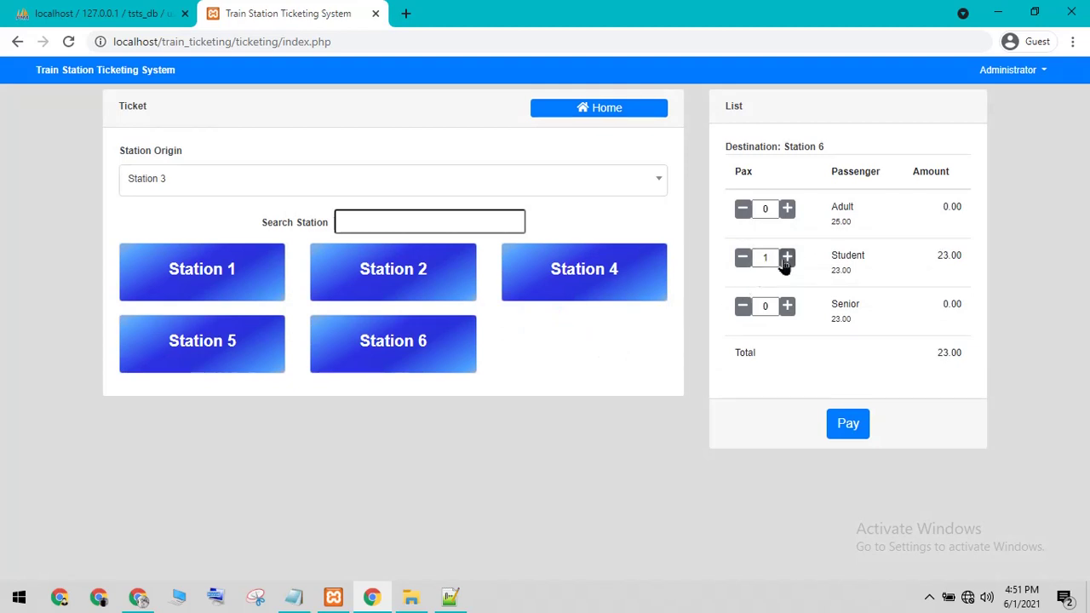
click(847, 430)
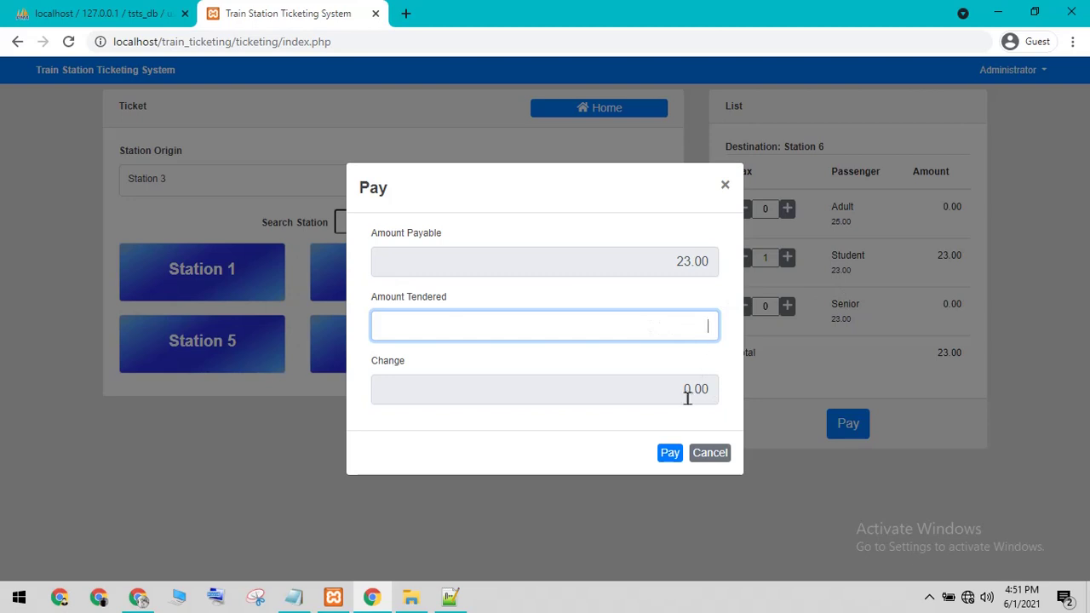
key(Tab)
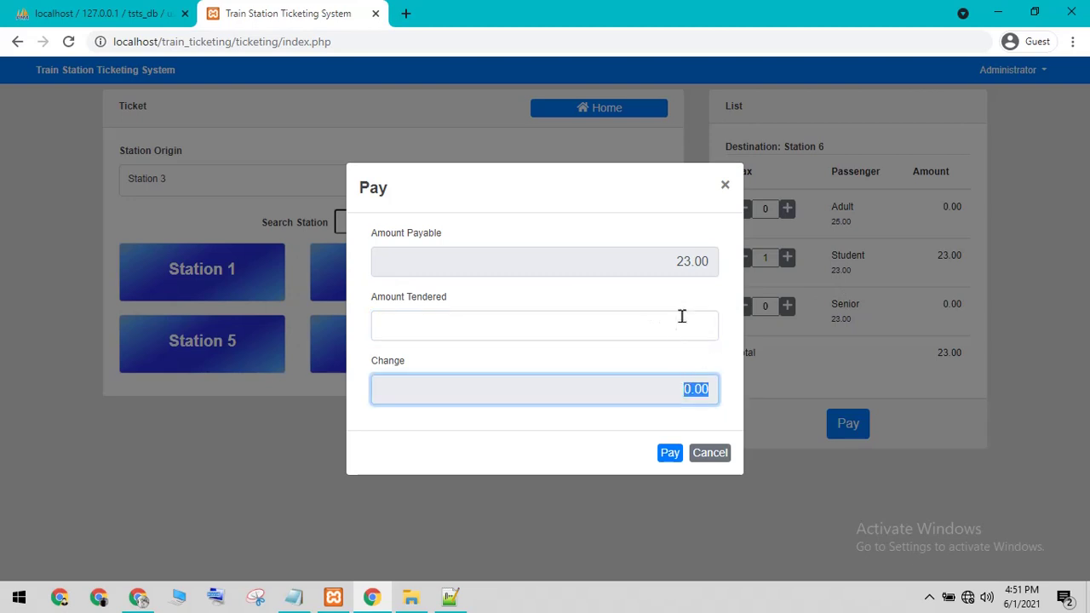
click(681, 316)
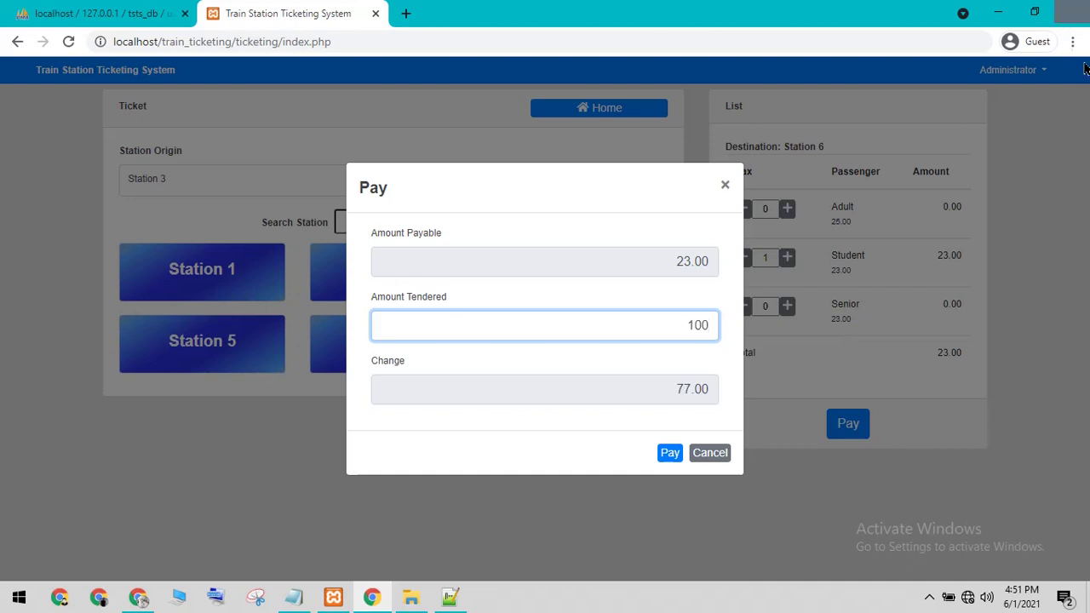
drag(683, 327, 709, 325)
click(602, 331)
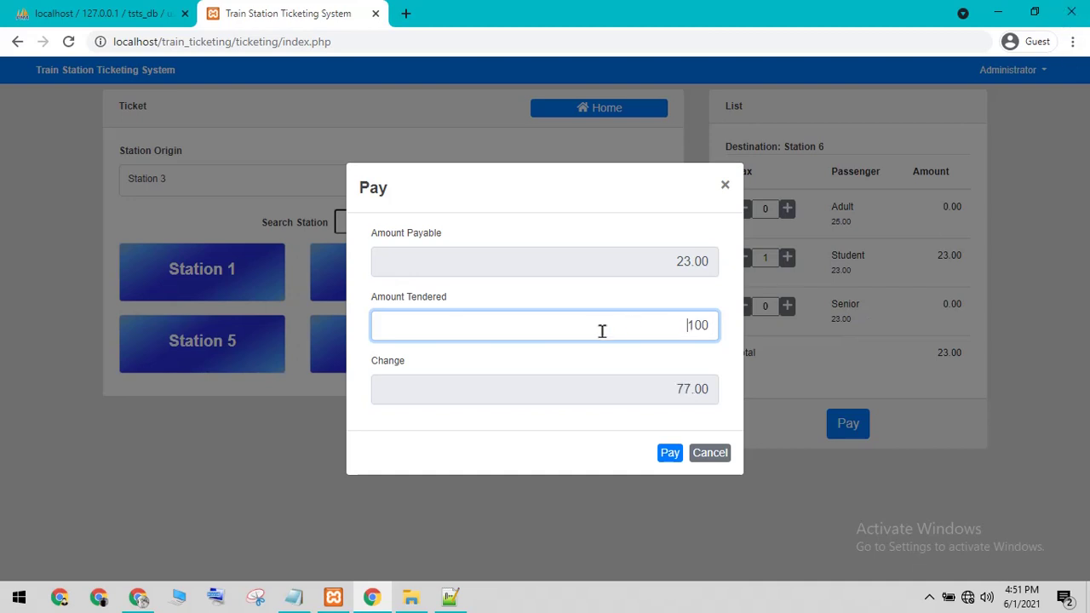
click(702, 458)
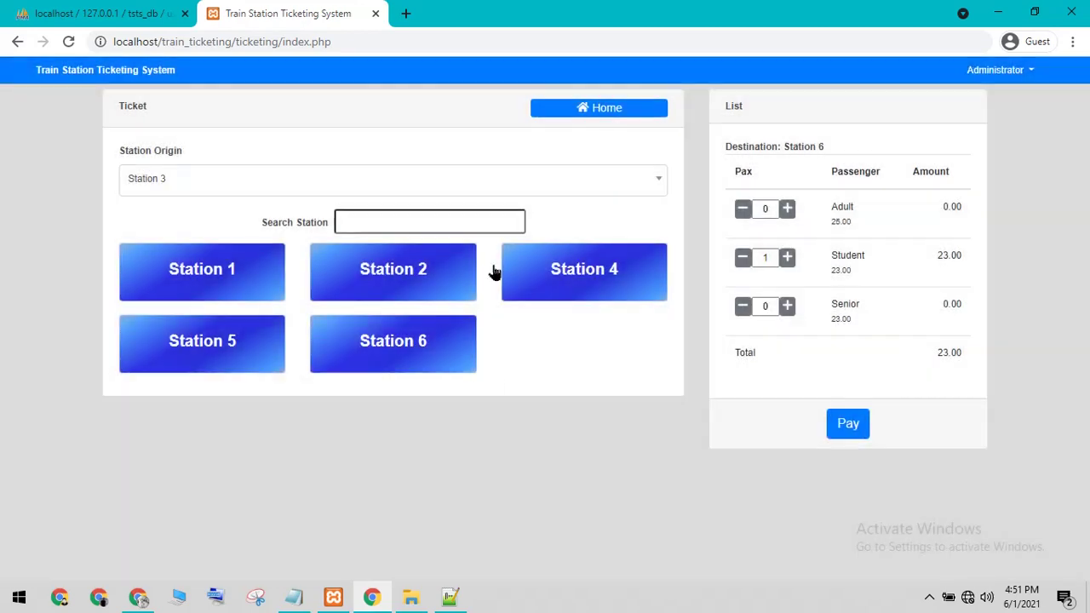
Step: Return Home, then visit Dashboard, Stations, Daily Report and Users
click(557, 114)
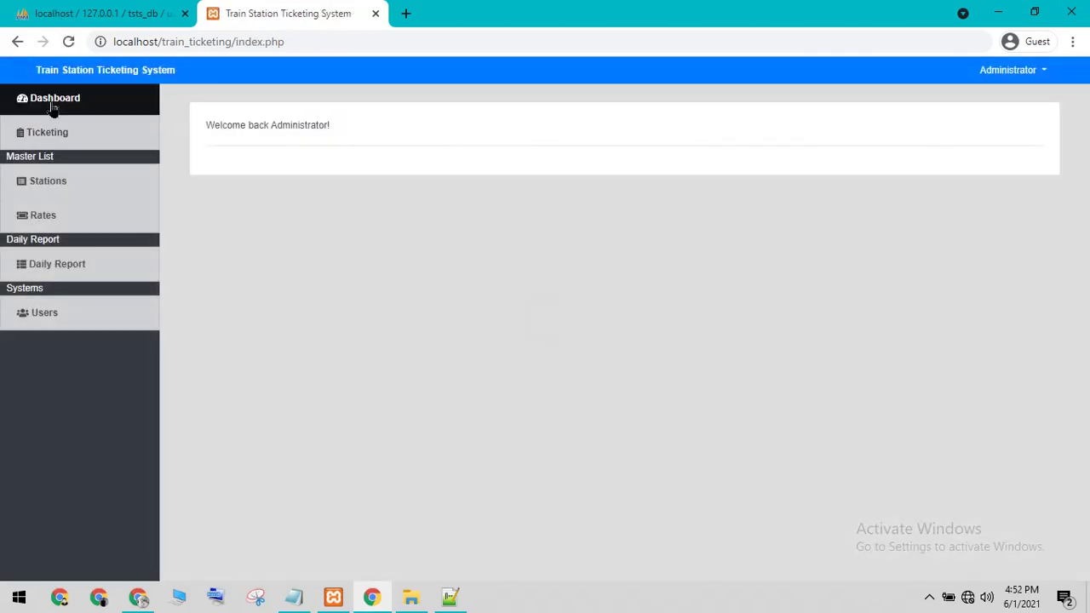
click(48, 109)
click(51, 195)
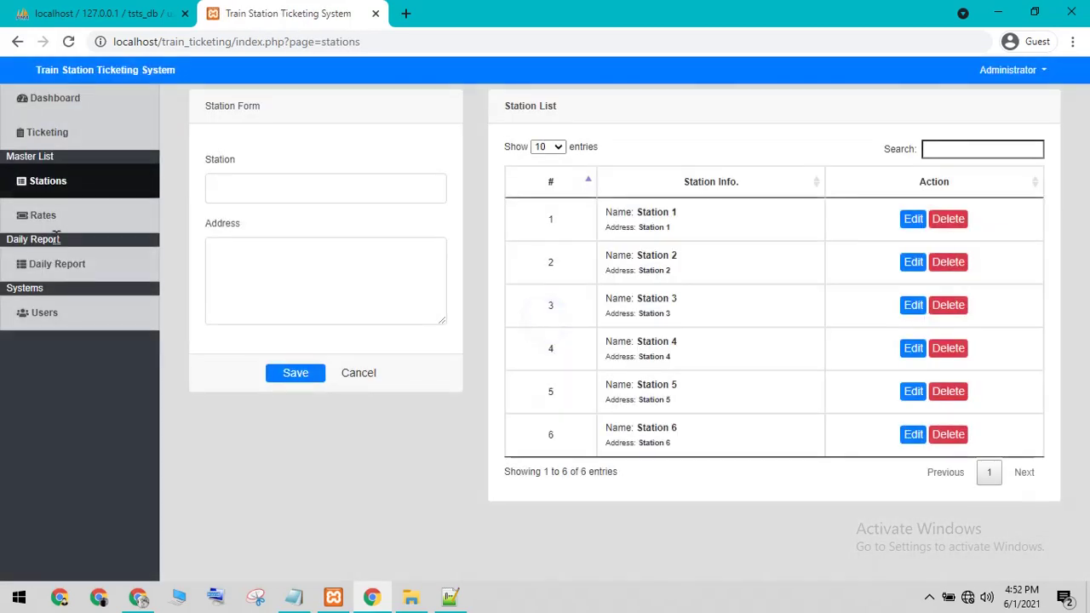
click(126, 260)
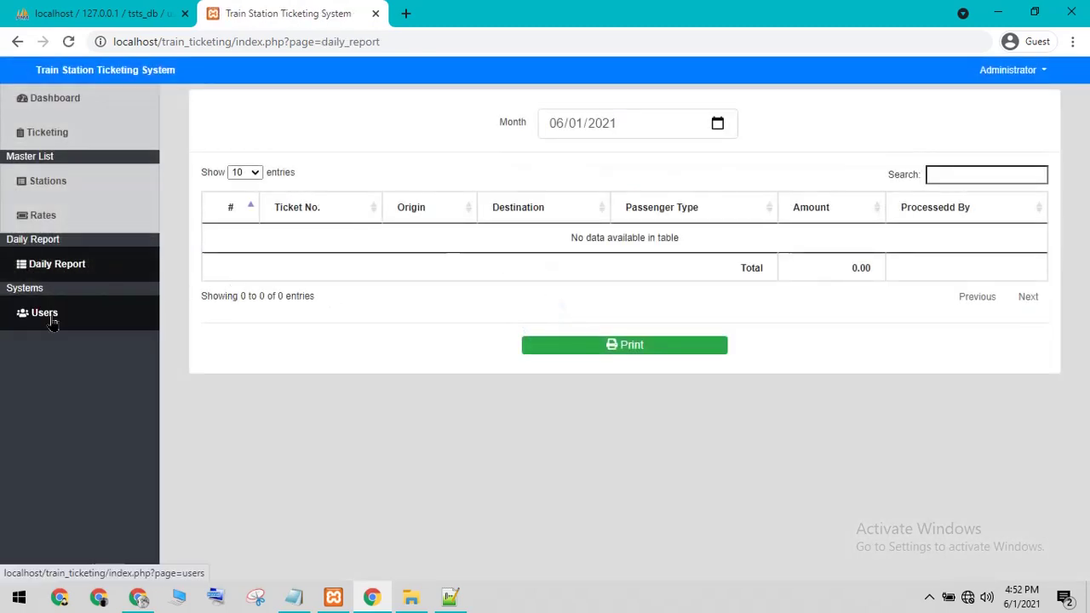
click(49, 315)
Step: Open the New user form, cancel it unsaved, and bring Notepad forward
click(1040, 99)
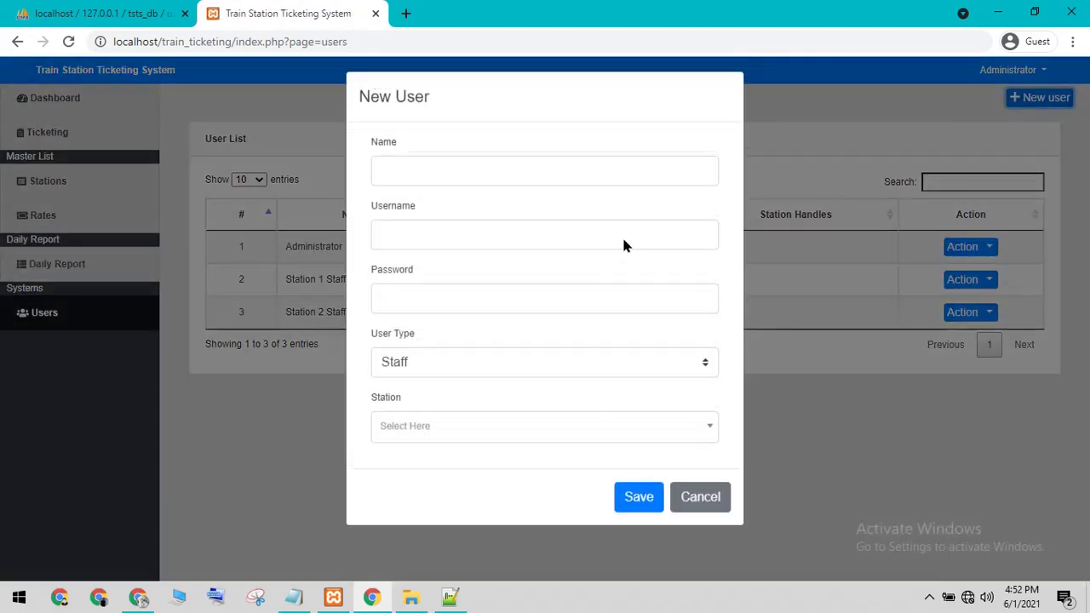
click(455, 187)
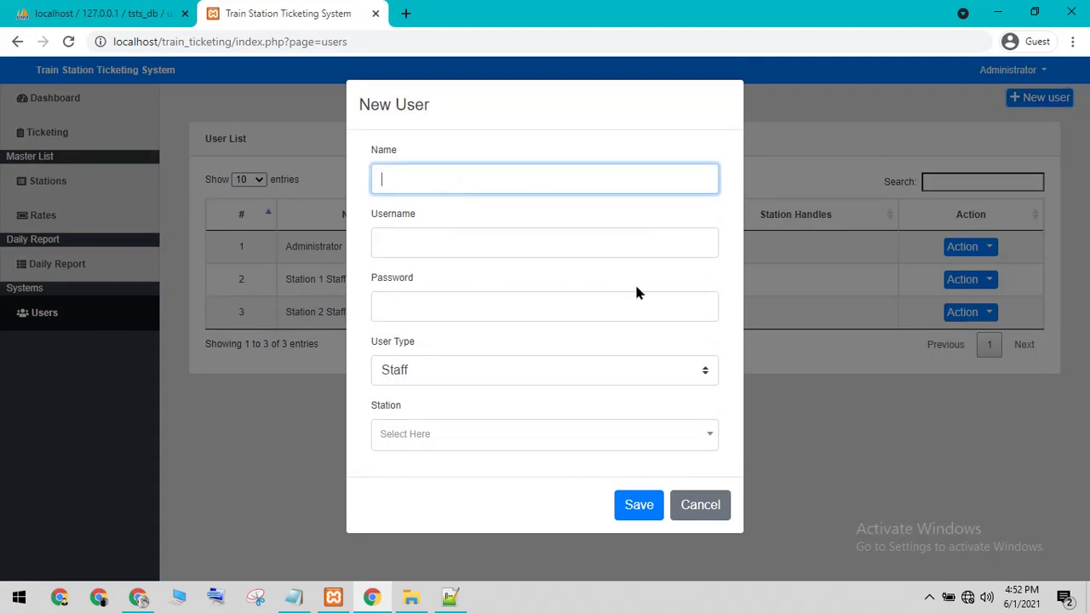
click(700, 505)
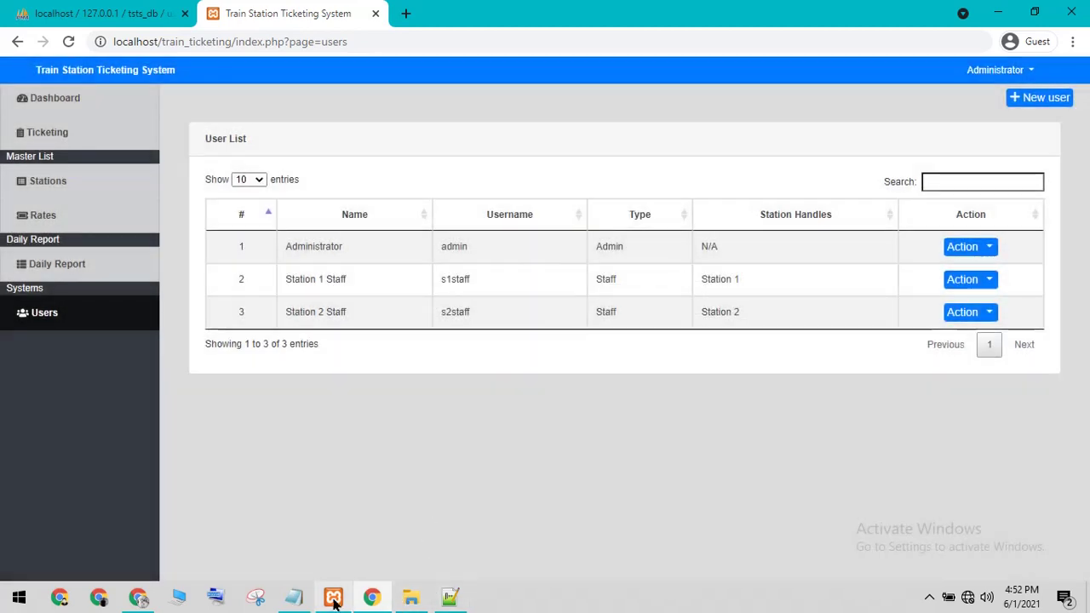
click(293, 597)
Step: Overwrite both Notepad login lines with 'thanks', log out as Administrator, and minimize Chrome
drag(494, 253, 167, 158)
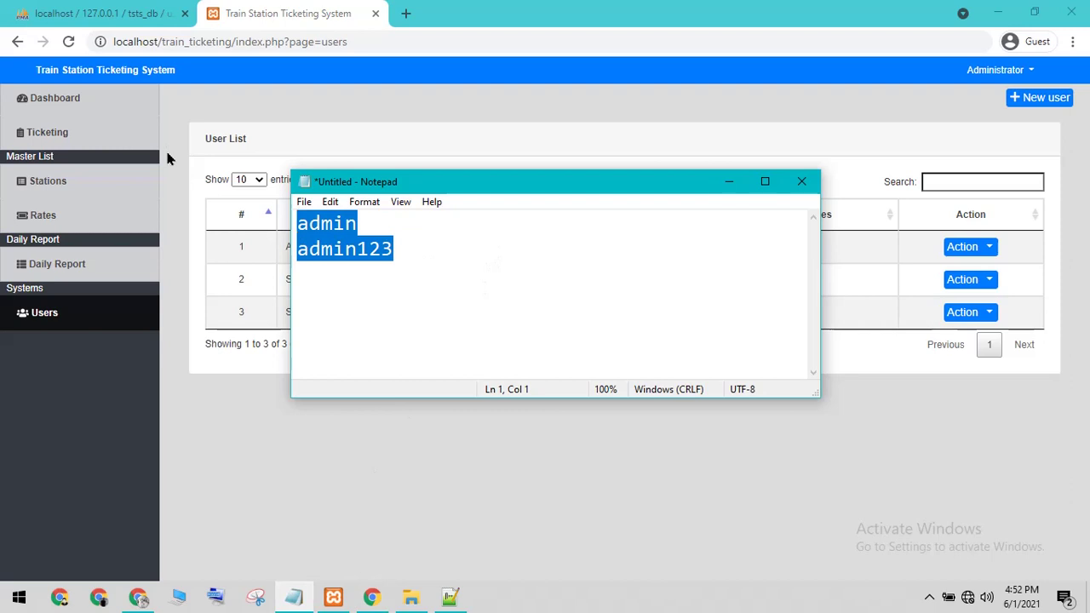
text(thanks)
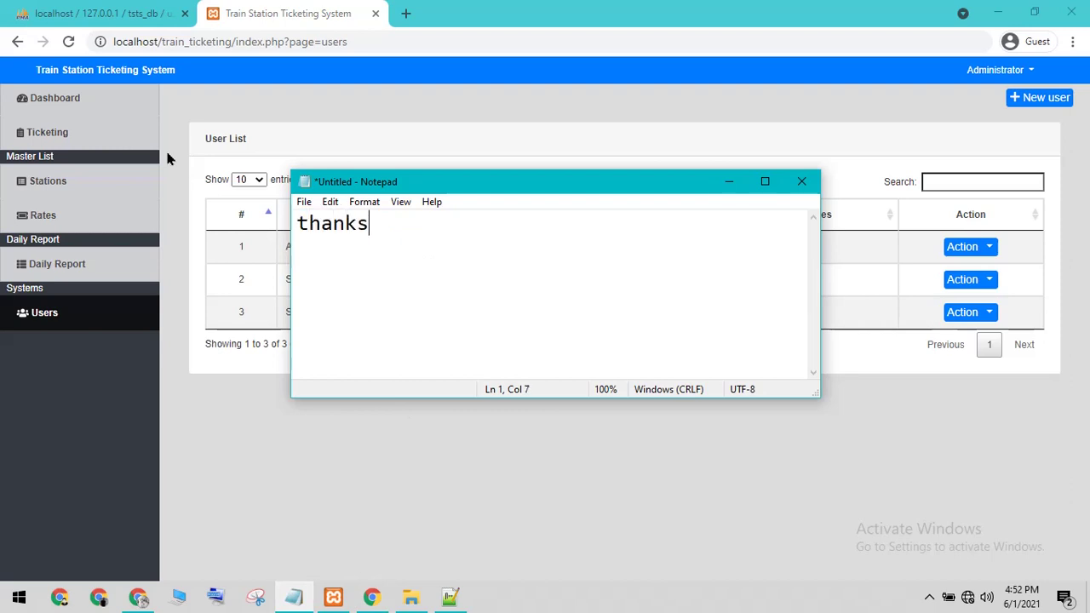
click(167, 158)
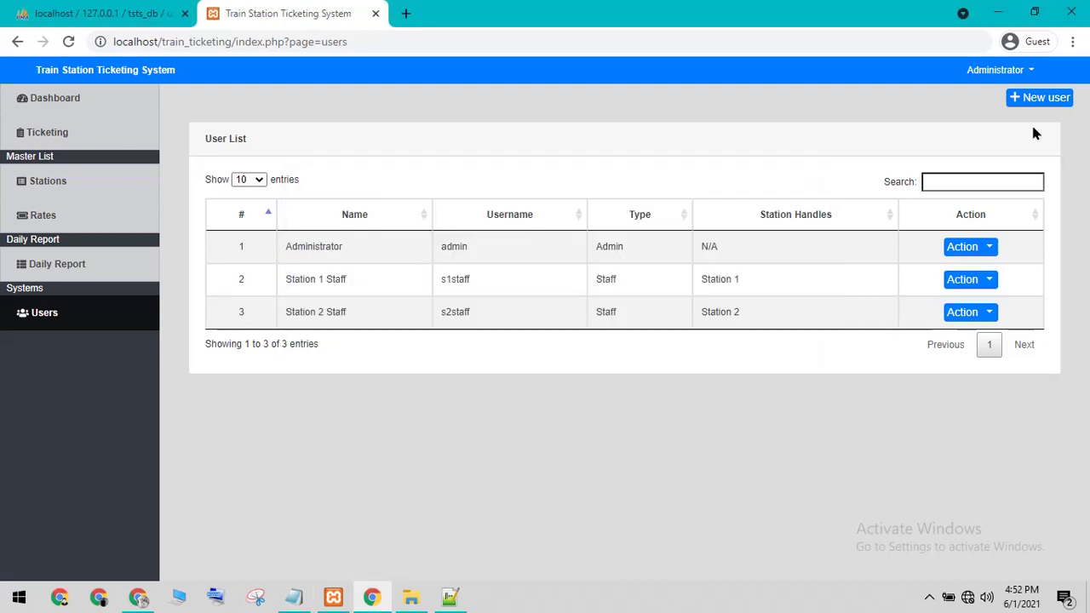
click(1005, 75)
click(980, 125)
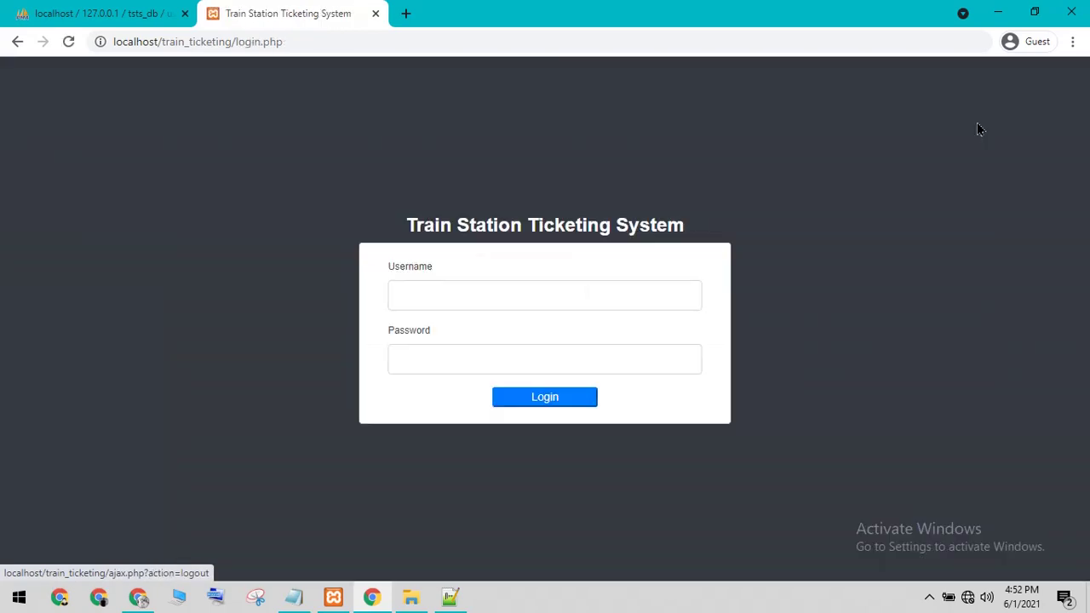
click(998, 12)
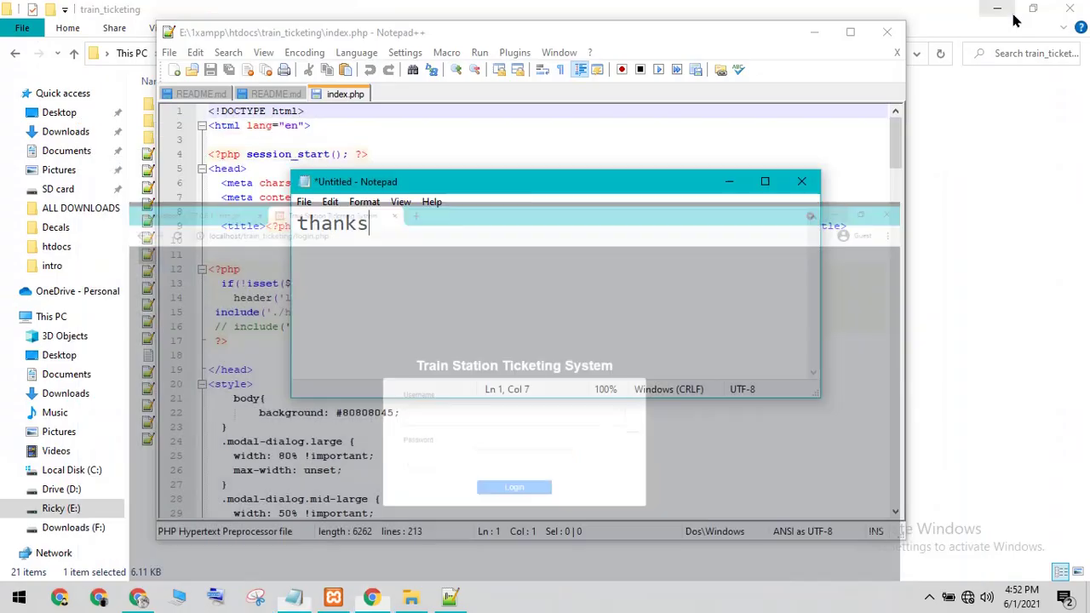